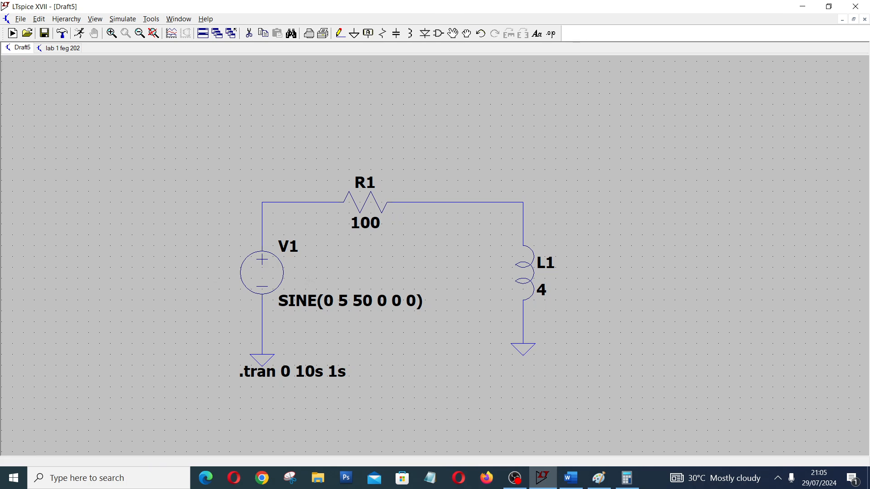
Review the sine source settings of V1 and run the transient simulation.
{"action": "right_click", "coordinate": [260, 279]}
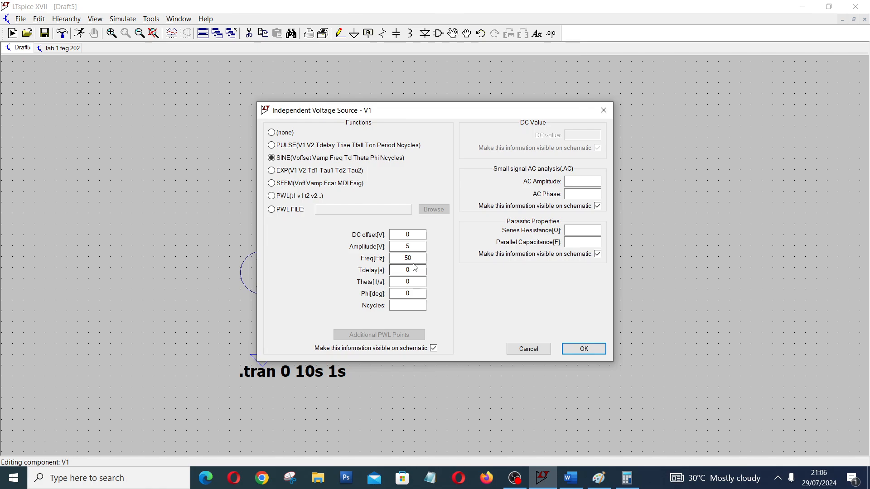
{"action": "left_click", "coordinate": [583, 348]}
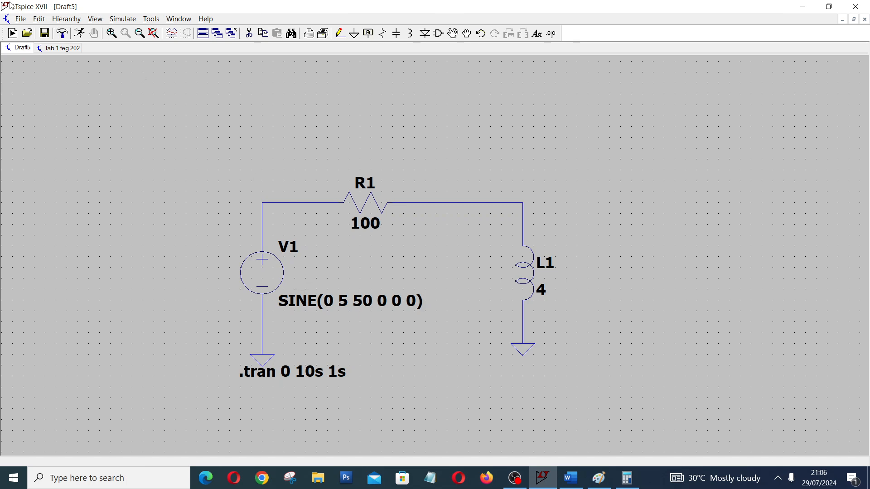
{"action": "left_click", "coordinate": [80, 34]}
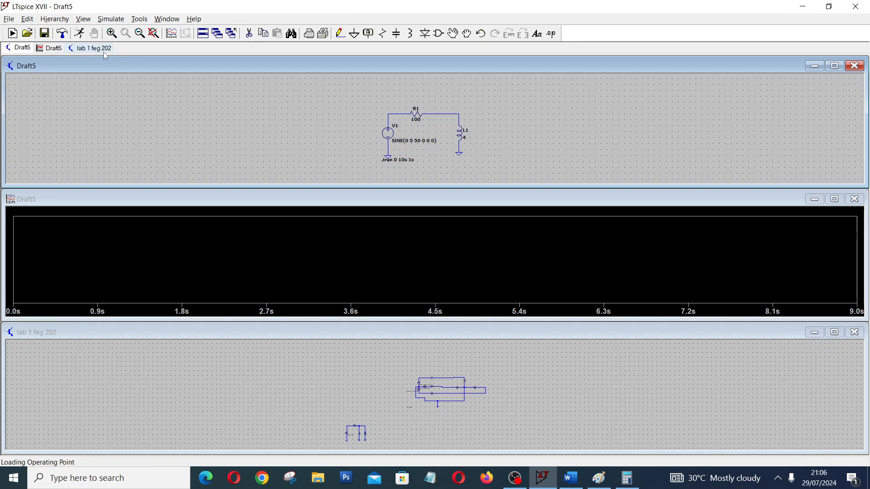
Check the transient simulation command and plot the node voltage between V1 and R1.
{"action": "left_click", "coordinate": [111, 19]}
{"action": "left_click", "coordinate": [144, 113]}
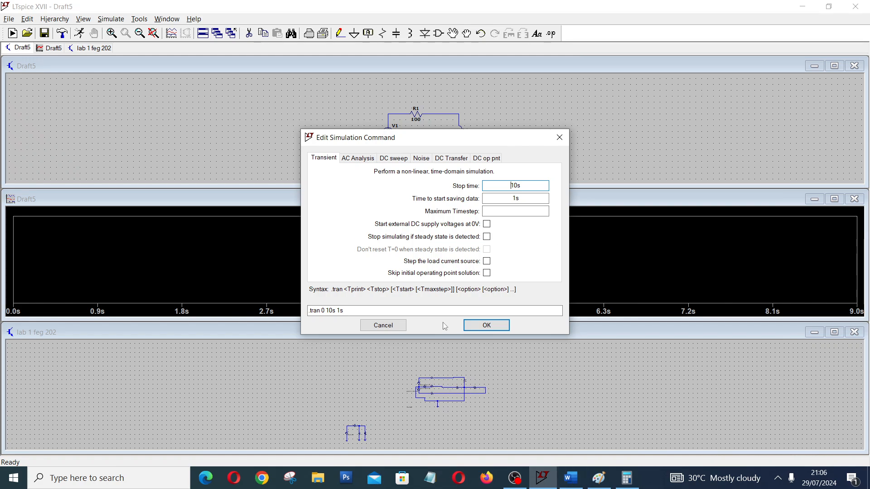
{"action": "left_click", "coordinate": [486, 326]}
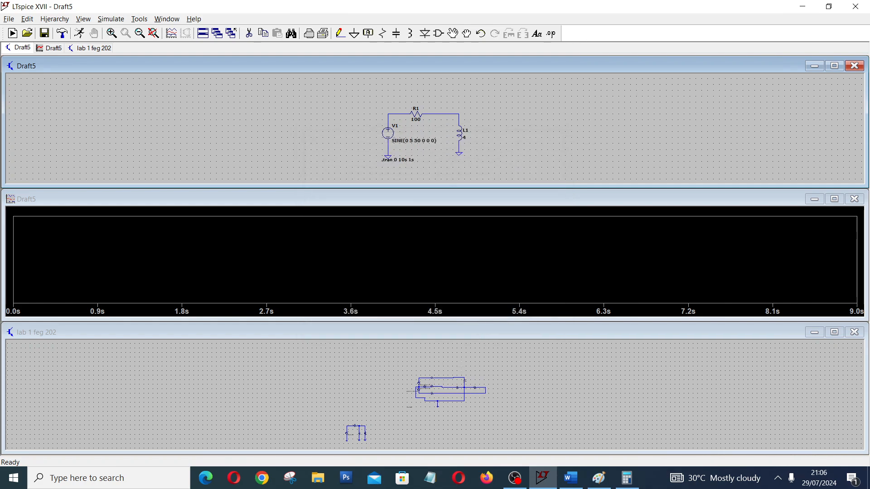
{"action": "left_click", "coordinate": [399, 112]}
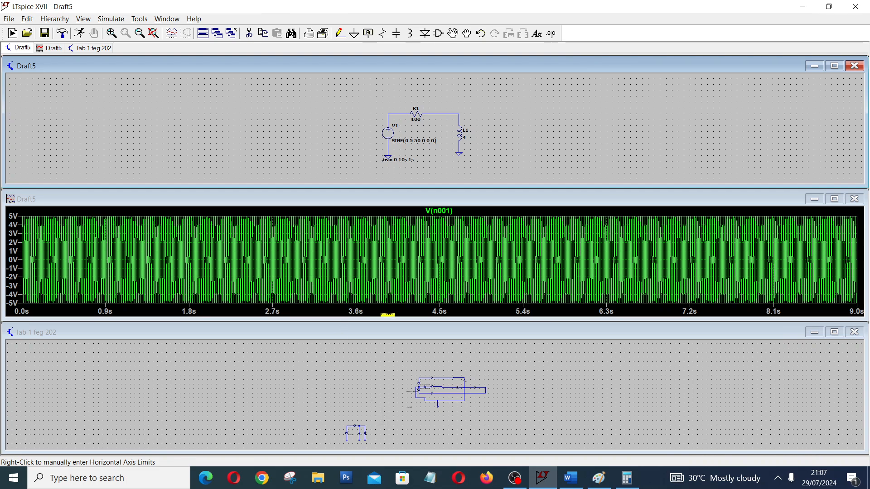
Check the transient simulation settings of the lab 1 feg 202 schematic and minimize its window.
{"action": "left_click", "coordinate": [834, 332]}
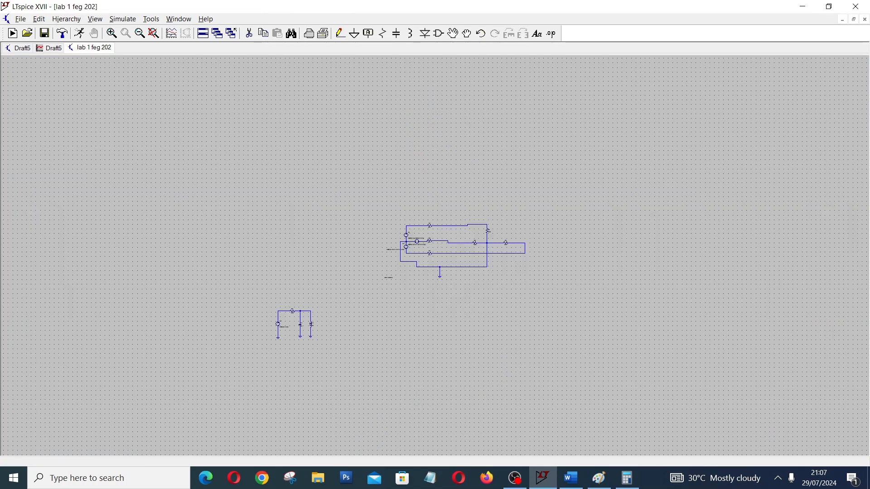
{"action": "left_click", "coordinate": [123, 19]}
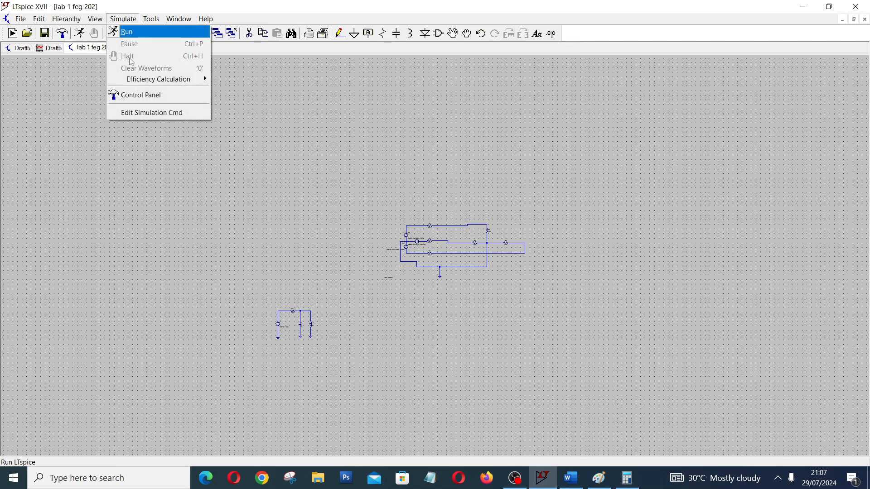
{"action": "left_click", "coordinate": [160, 114]}
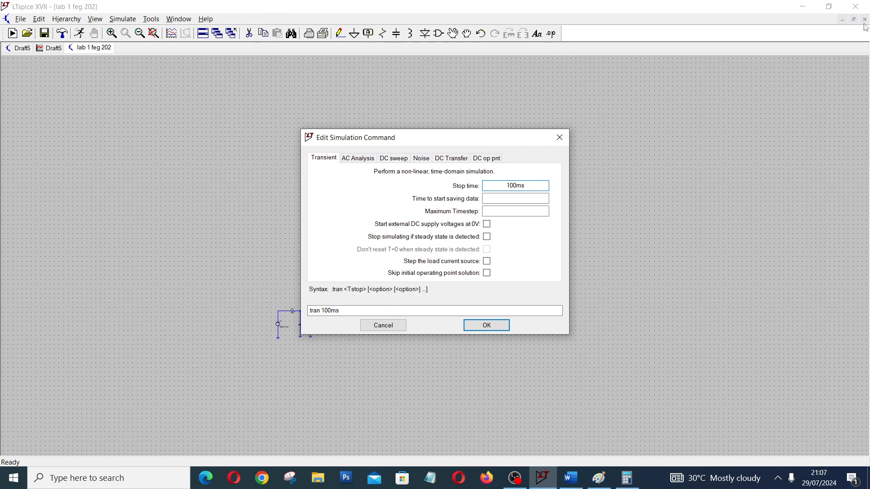
{"action": "left_click", "coordinate": [480, 324]}
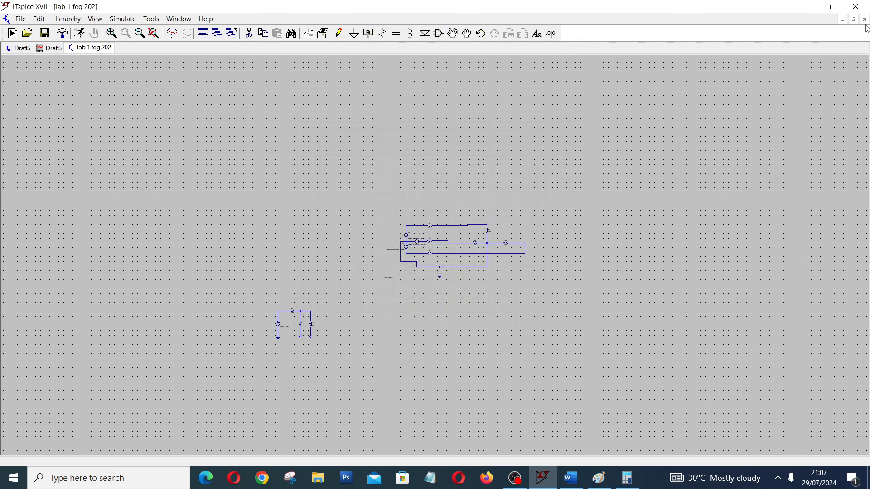
{"action": "left_click", "coordinate": [843, 20]}
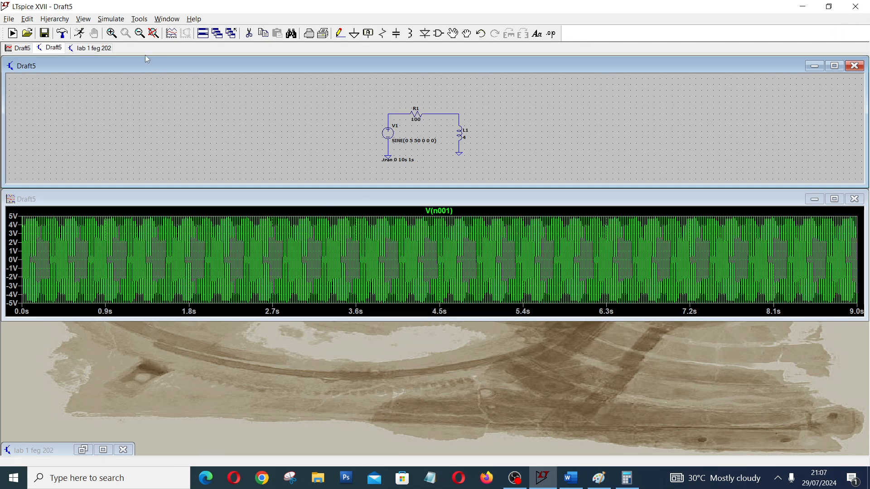
Set the transient stop time of the Draft5 simulation command to 100ms.
{"action": "left_click", "coordinate": [108, 20]}
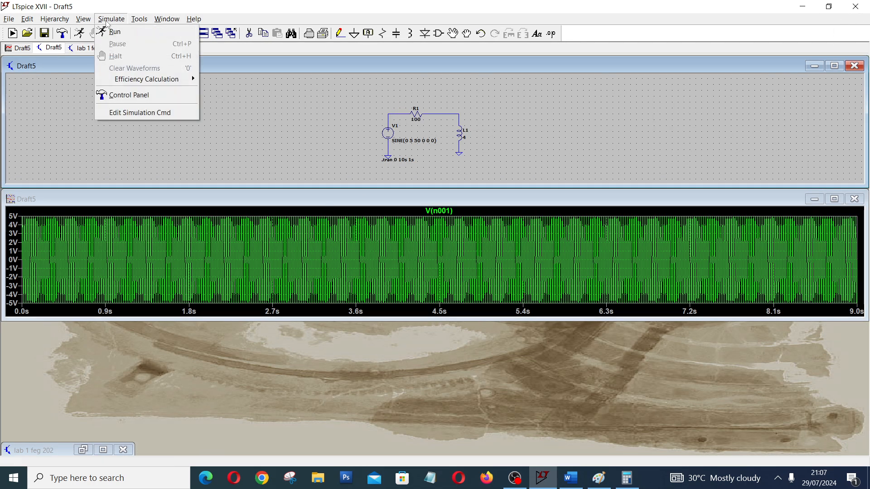
{"action": "left_click", "coordinate": [168, 114]}
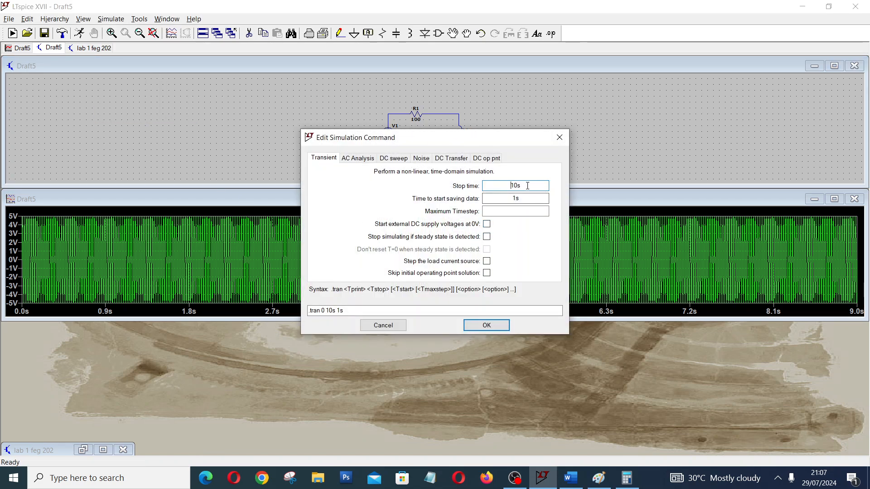
{"action": "left_click", "coordinate": [361, 161]}
{"action": "left_click", "coordinate": [323, 159]}
{"action": "double_click", "coordinate": [520, 185]}
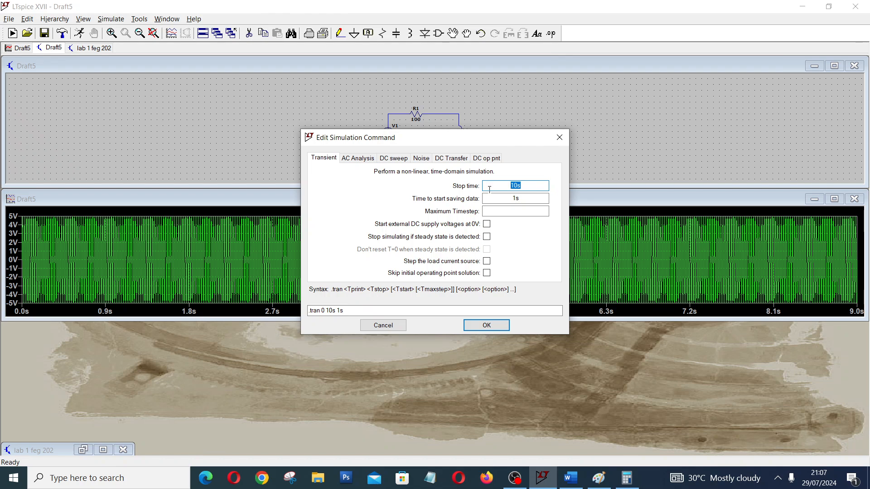
{"action": "type", "text": "100ms"}
{"action": "left_click", "coordinate": [496, 325]}
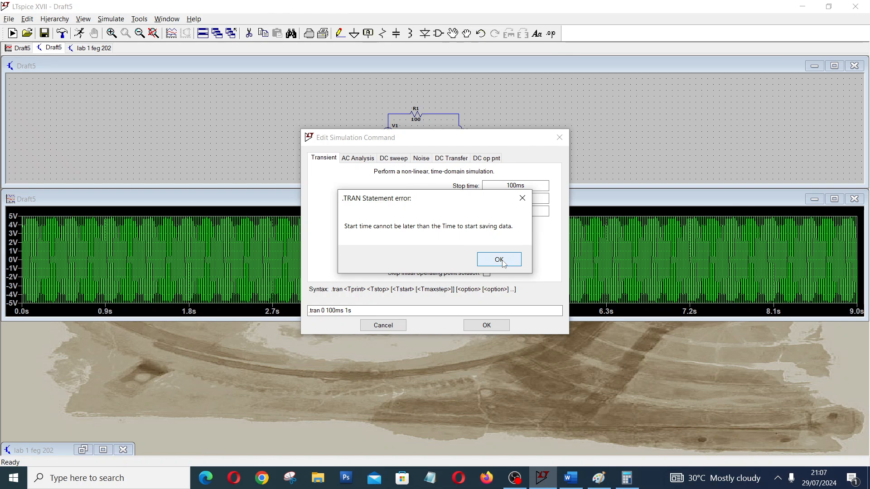
Set the time to start saving data to 10ms and rerun the simulation.
{"action": "left_click", "coordinate": [522, 198]}
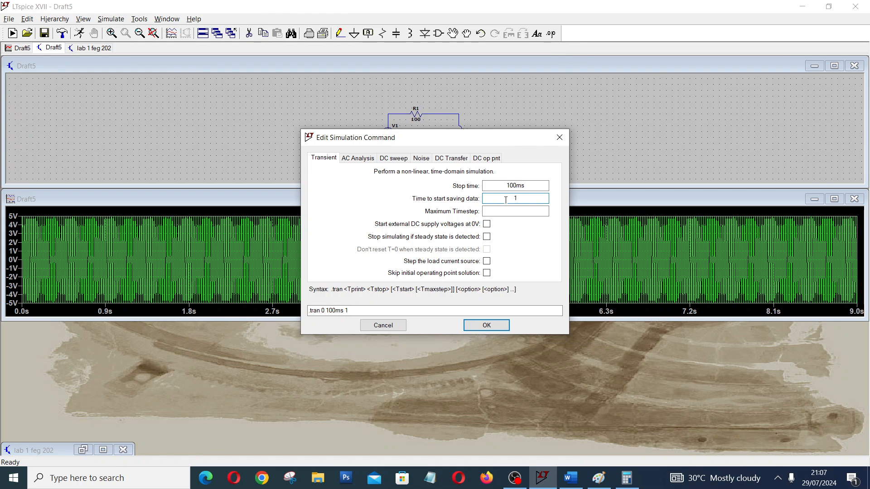
{"action": "key", "text": "BackSpace"}
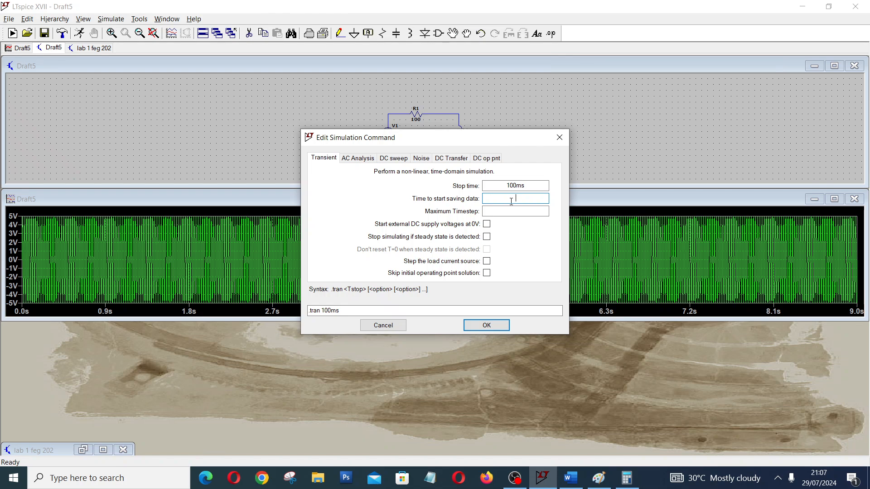
{"action": "type", "text": "10"}
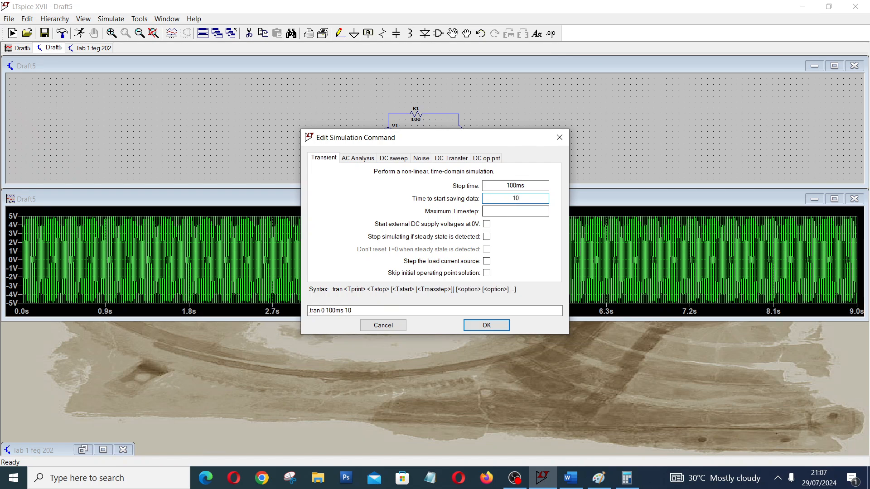
{"action": "type", "text": "ms"}
{"action": "left_click", "coordinate": [487, 326]}
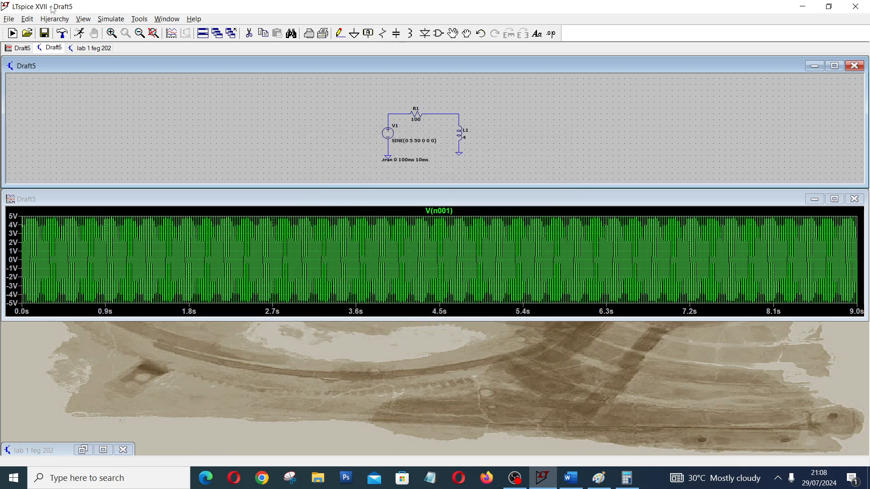
{"action": "left_click", "coordinate": [80, 33]}
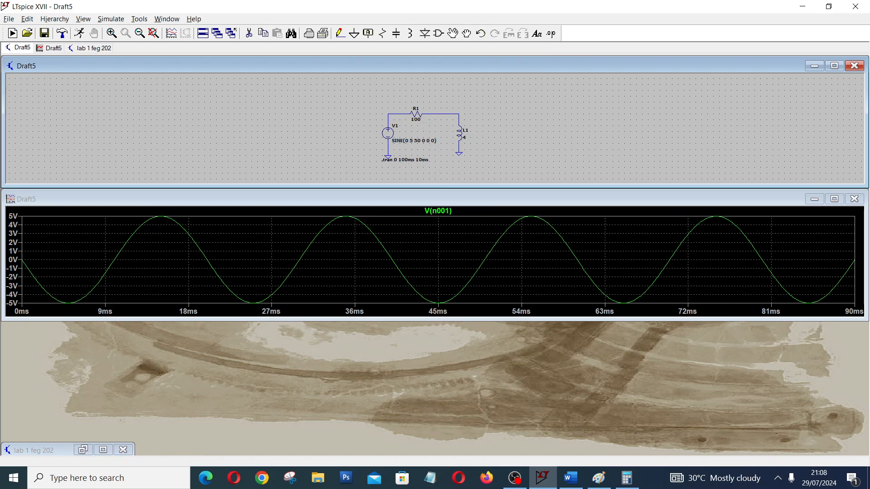
Add the current through R1 to the plot and enlarge the waveform window vertically over part of the schematic.
{"action": "left_click", "coordinate": [420, 111]}
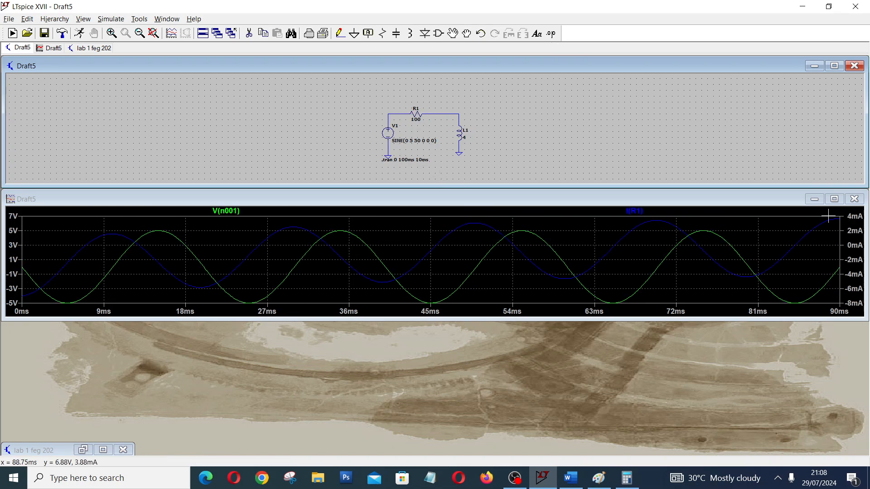
{"action": "left_click", "coordinate": [834, 200]}
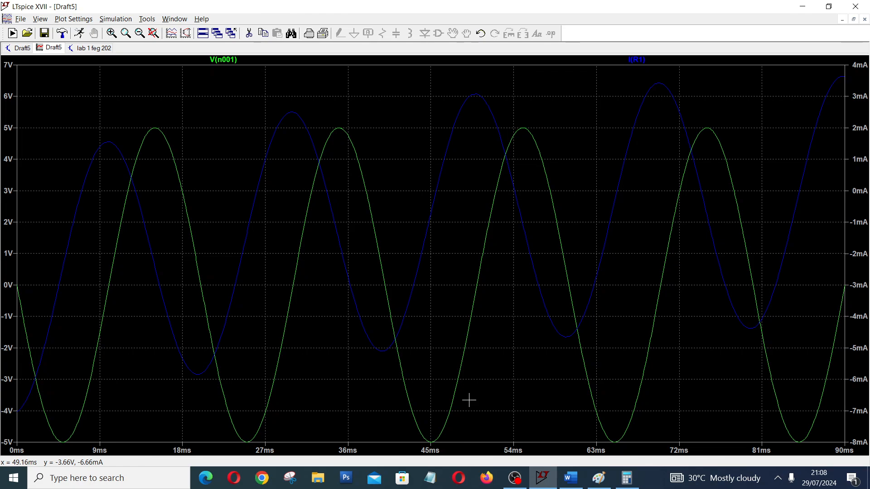
{"action": "left_click", "coordinate": [853, 19]}
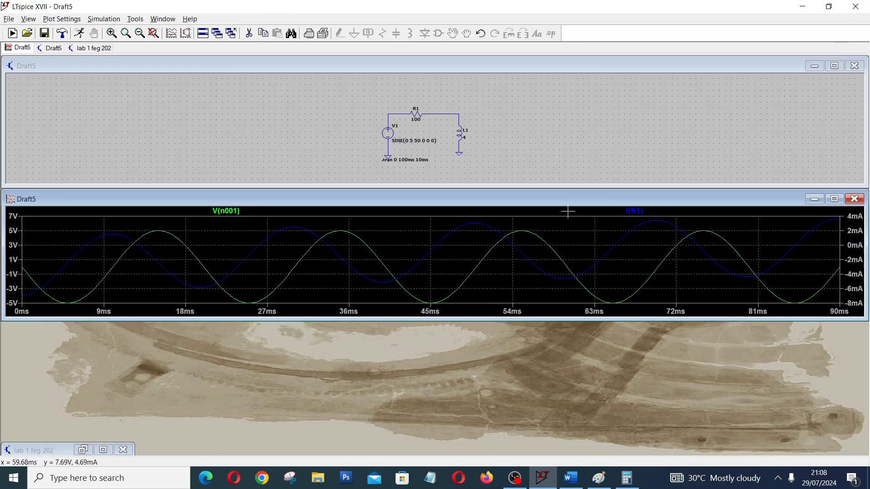
{"action": "left_click_drag", "start_coordinate": [607, 319], "coordinate": [612, 392]}
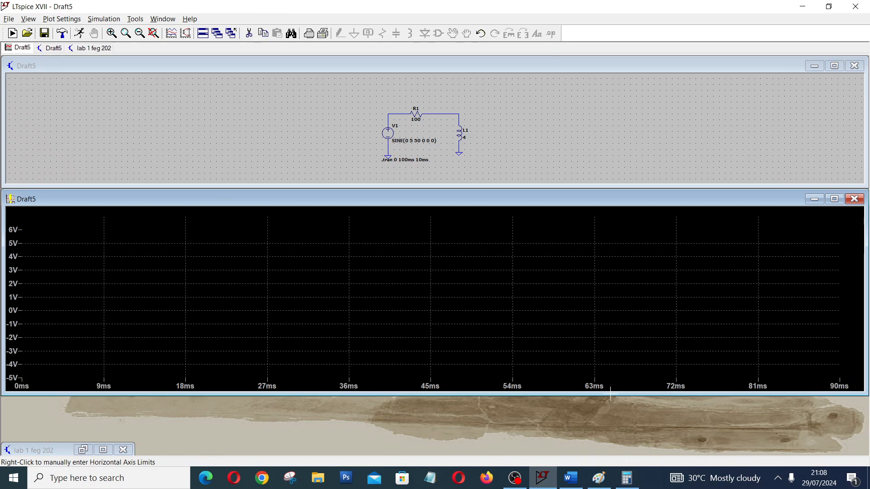
{"action": "left_click_drag", "start_coordinate": [628, 189], "coordinate": [628, 106]}
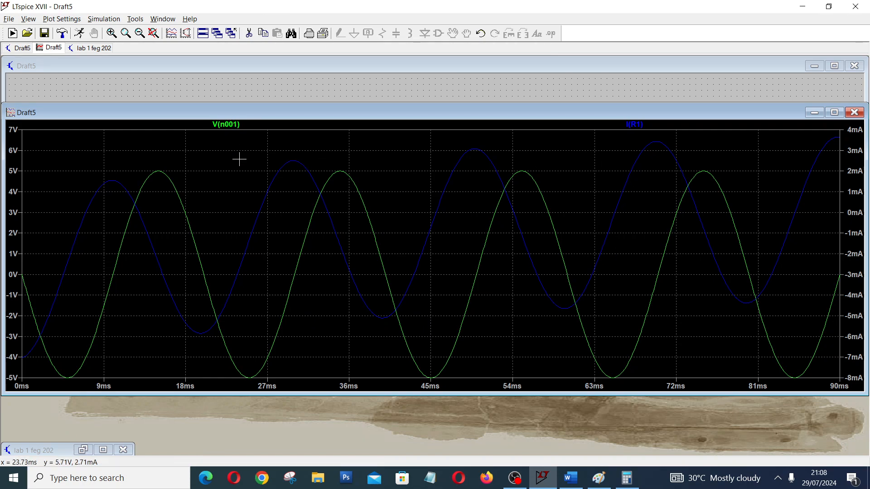
Attach a cursor to the V(n001) trace and move it to the voltage peak at about 35.2 ms.
{"action": "left_click", "coordinate": [234, 124]}
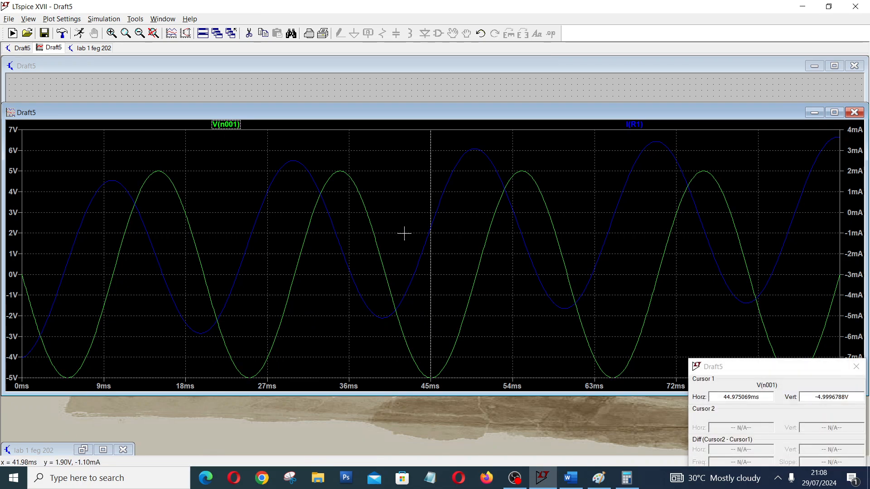
{"action": "left_click_drag", "start_coordinate": [413, 267], "coordinate": [341, 268]}
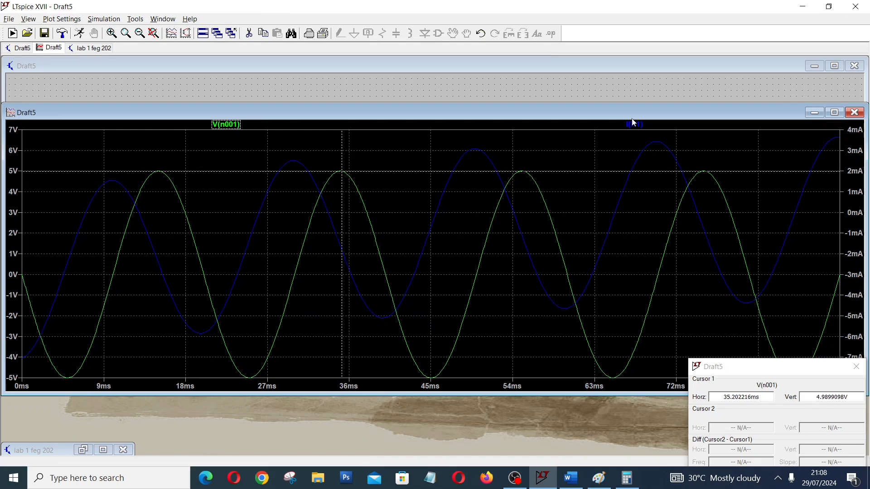
Add a second cursor to the V(n001) trace and set the trace's attached cursor back to 1st.
{"action": "left_click", "coordinate": [225, 125]}
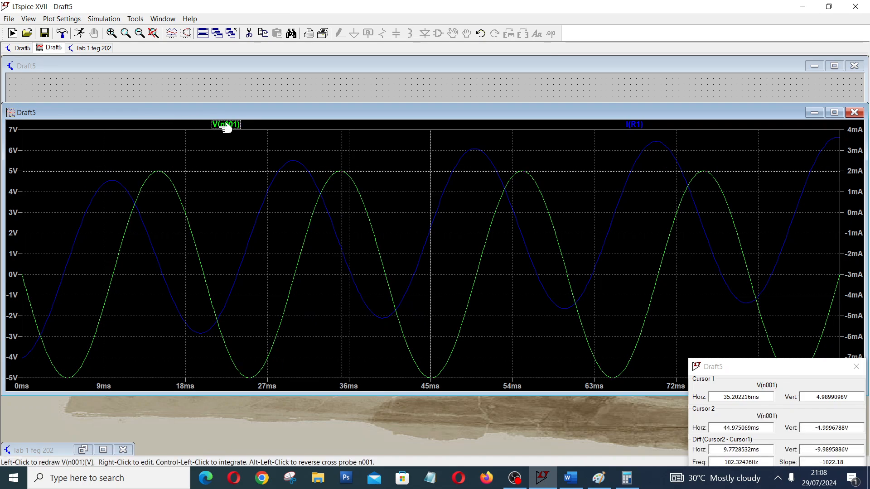
{"action": "right_click", "coordinate": [225, 126]}
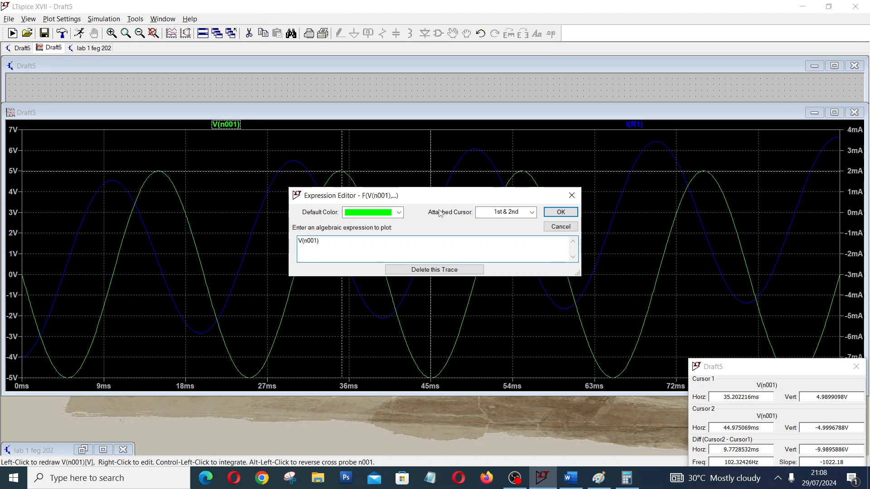
{"action": "left_click", "coordinate": [532, 213]}
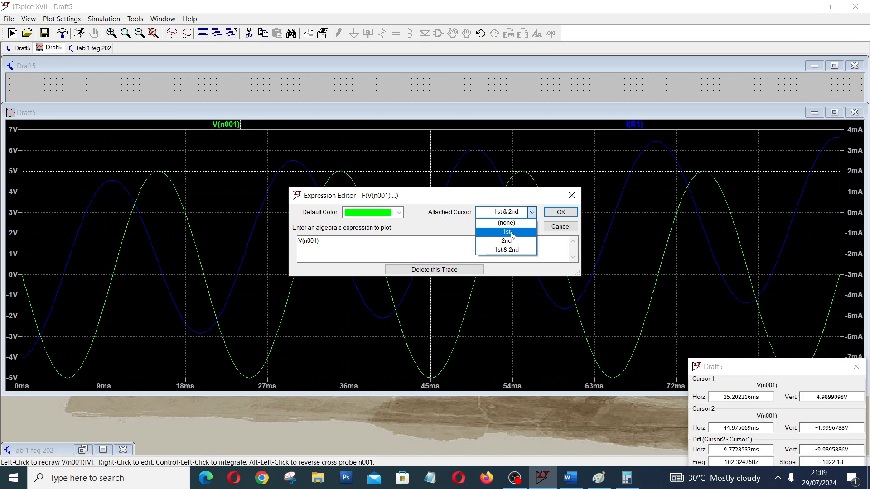
{"action": "left_click", "coordinate": [512, 232]}
{"action": "left_click", "coordinate": [560, 212]}
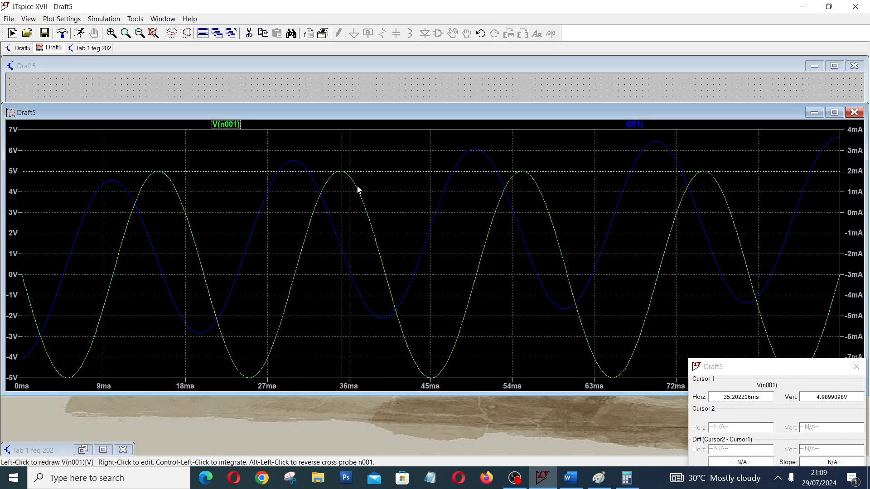
Move the cursor onto the V(n001) peak at about 35.1 ms and attach it to the I(R1) trace.
{"action": "left_click_drag", "start_coordinate": [340, 174], "coordinate": [358, 186]}
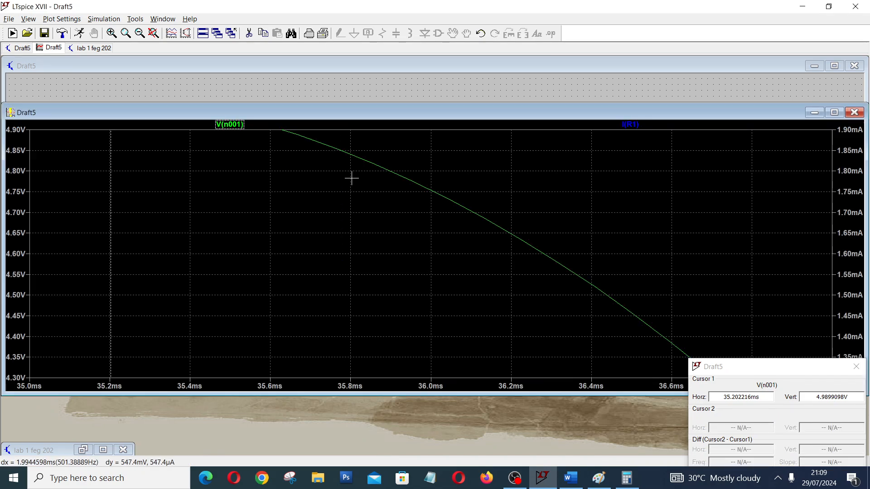
{"action": "left_click", "coordinate": [153, 38]}
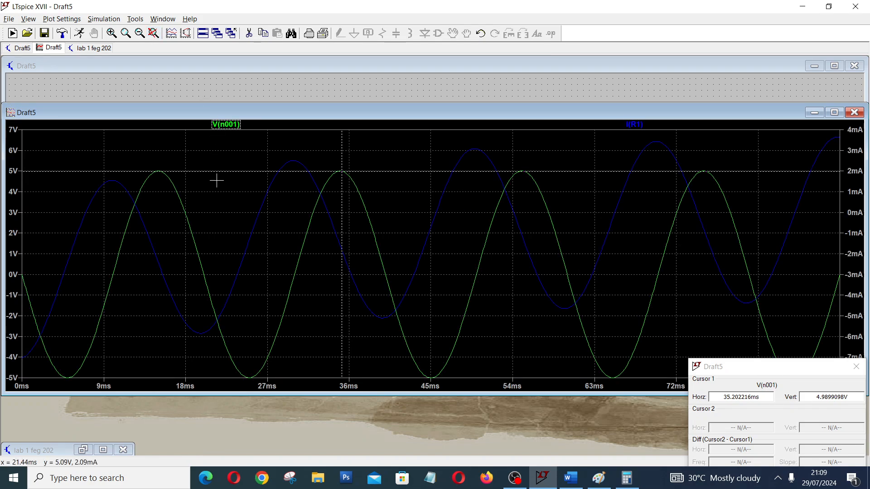
{"action": "mouse_move", "coordinate": [343, 208]}
{"action": "left_mouse_down"}
{"action": "mouse_move", "coordinate": [365, 224]}
{"action": "mouse_move", "coordinate": [341, 213]}
{"action": "left_mouse_up"}
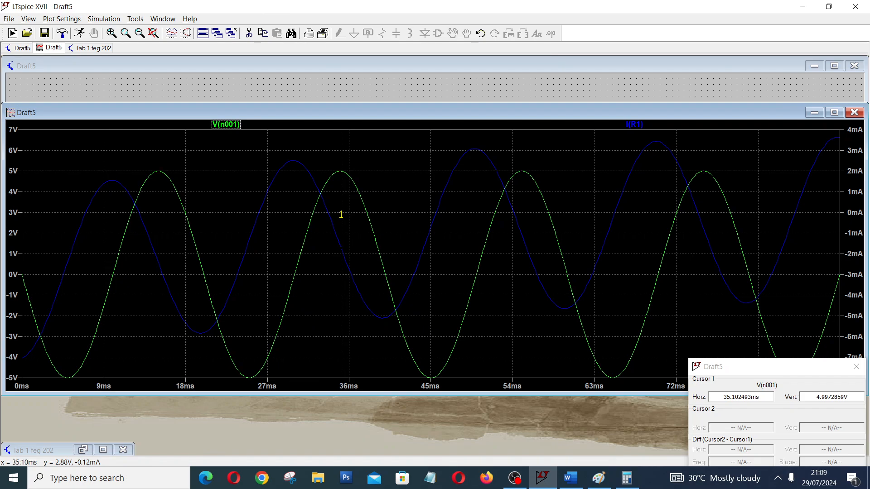
{"action": "left_click", "coordinate": [636, 126]}
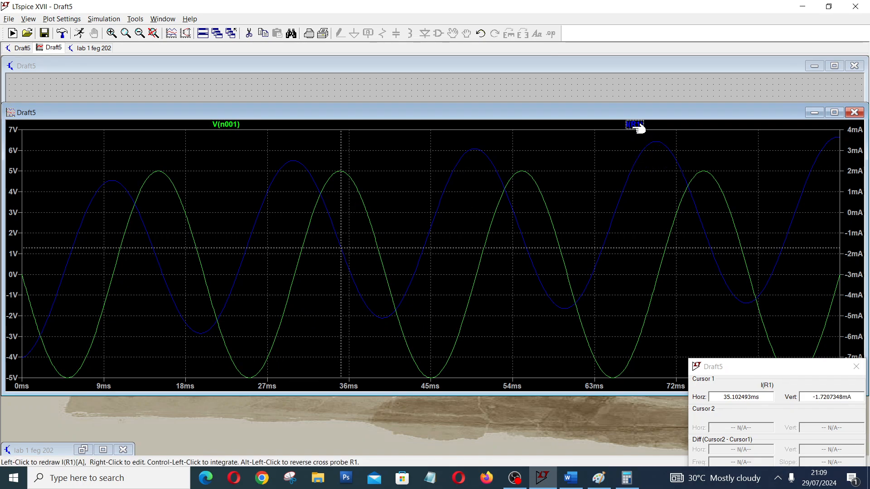
Attach the 2nd cursor to the I(R1) trace instead of the 1st.
{"action": "right_click", "coordinate": [637, 126]}
{"action": "left_click", "coordinate": [531, 212]}
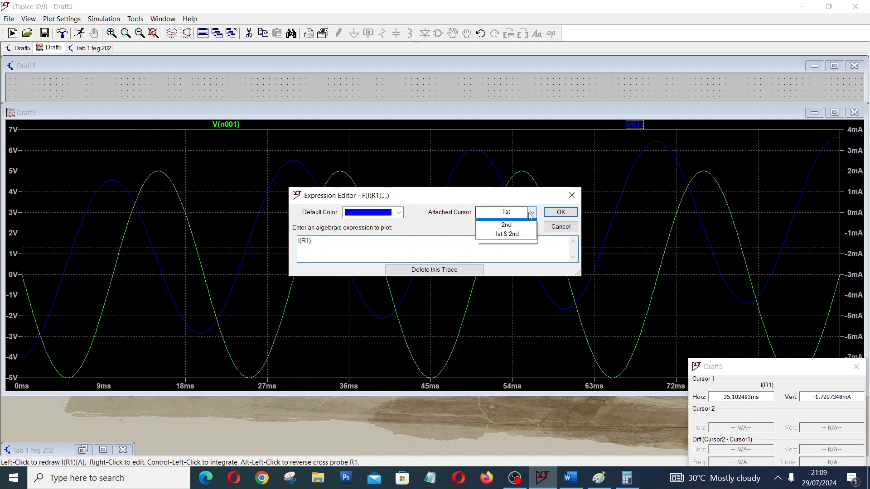
{"action": "left_click", "coordinate": [522, 244]}
{"action": "left_click", "coordinate": [560, 212]}
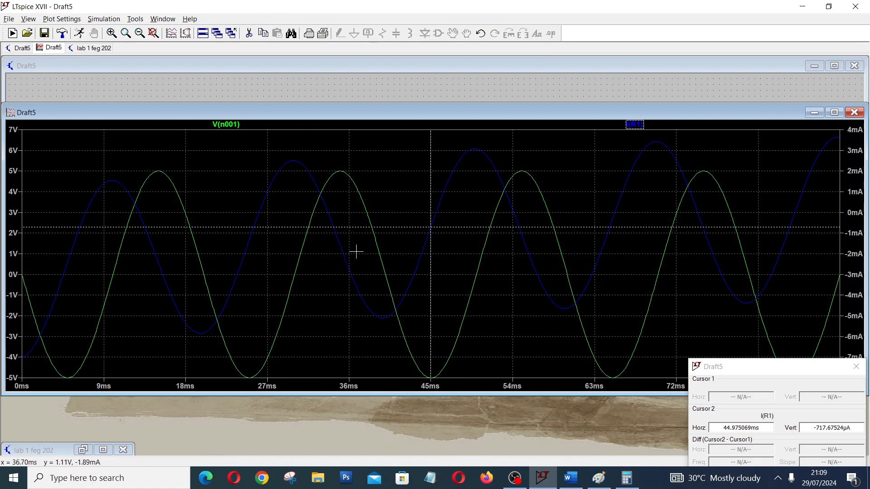
Move the second cursor along V(n001) to about 36.6 ms and attach both cursors to the I(R1) trace.
{"action": "left_click", "coordinate": [235, 130]}
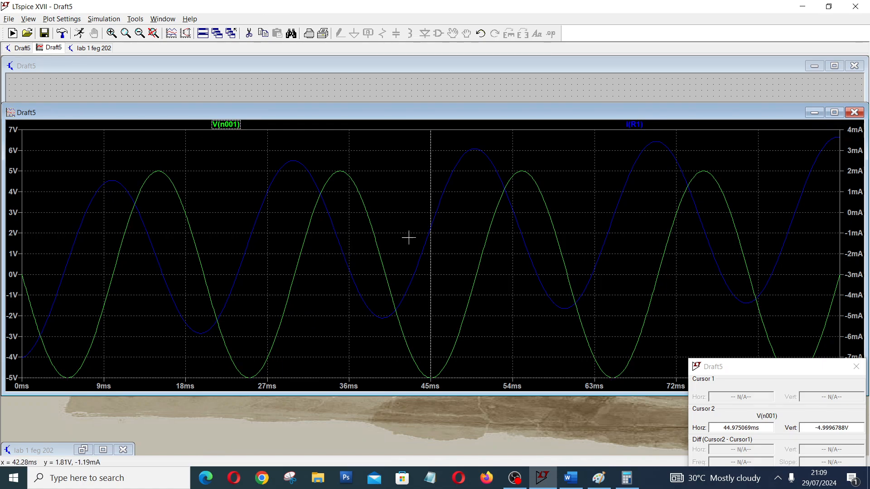
{"action": "left_click_drag", "start_coordinate": [430, 238], "coordinate": [354, 241]}
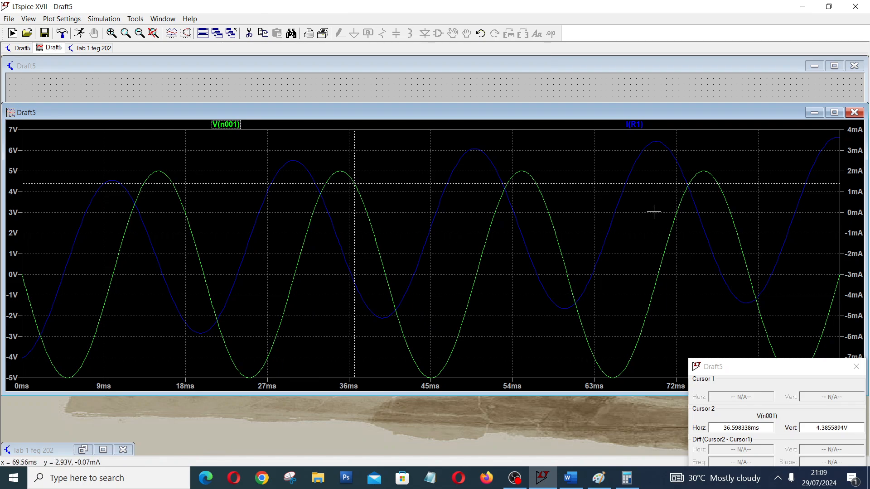
{"action": "left_click", "coordinate": [642, 124]}
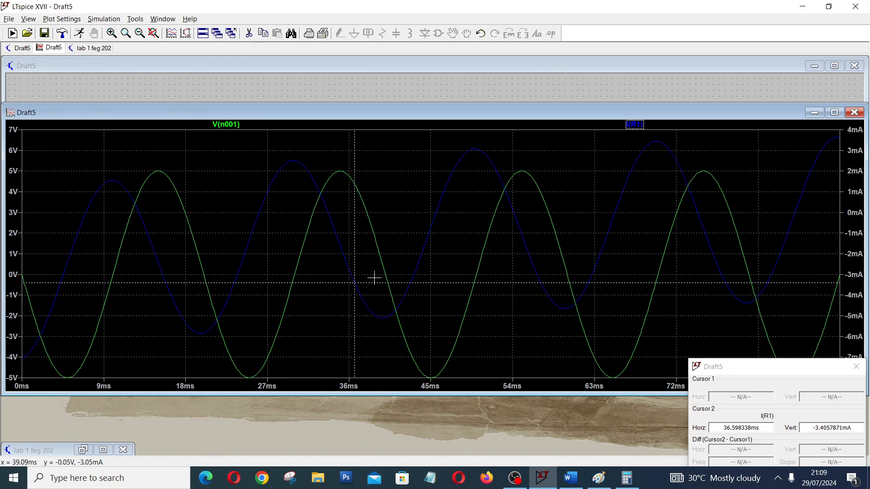
{"action": "left_click", "coordinate": [634, 125]}
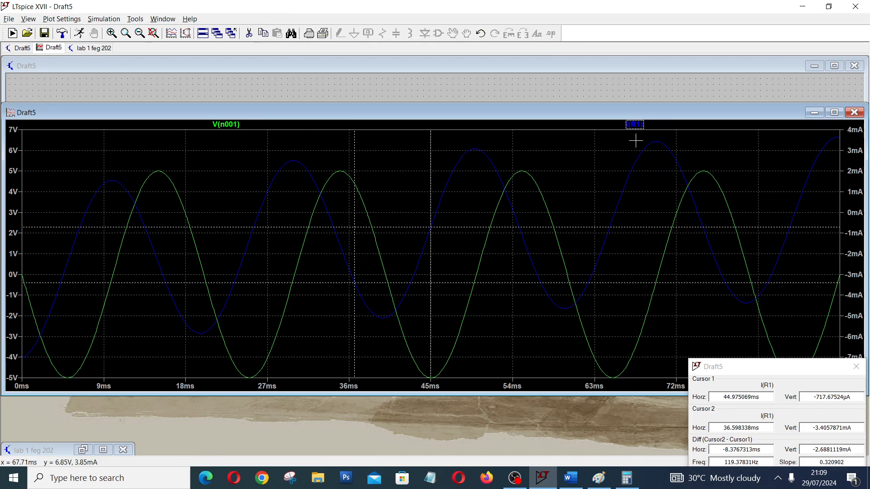
Place cursor 2 on the I(R1) peak at about 29.7 ms and cursor 1 near the voltage peak at about 34.8 ms.
{"action": "left_click_drag", "start_coordinate": [355, 260], "coordinate": [292, 269]}
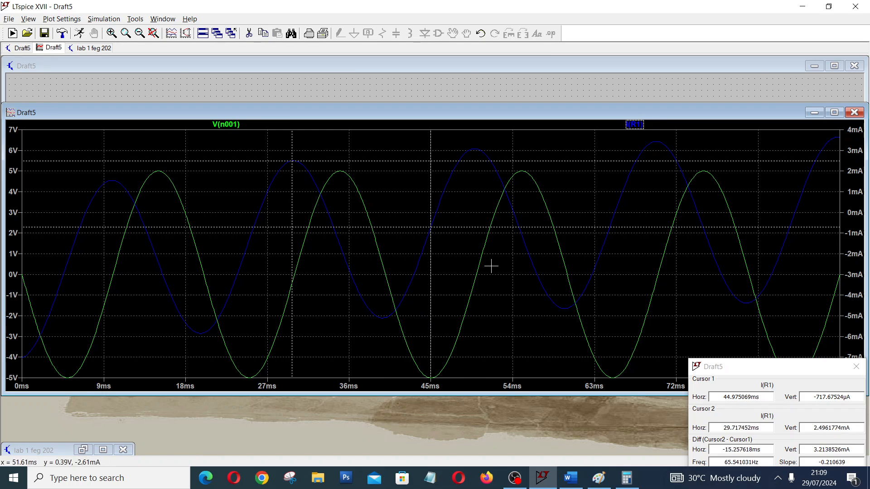
{"action": "left_click_drag", "start_coordinate": [432, 255], "coordinate": [407, 260]}
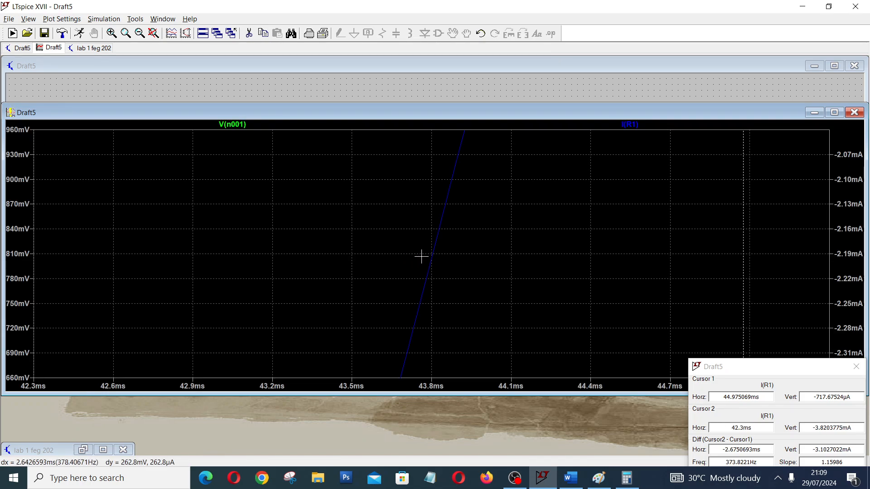
{"action": "left_click", "coordinate": [154, 33]}
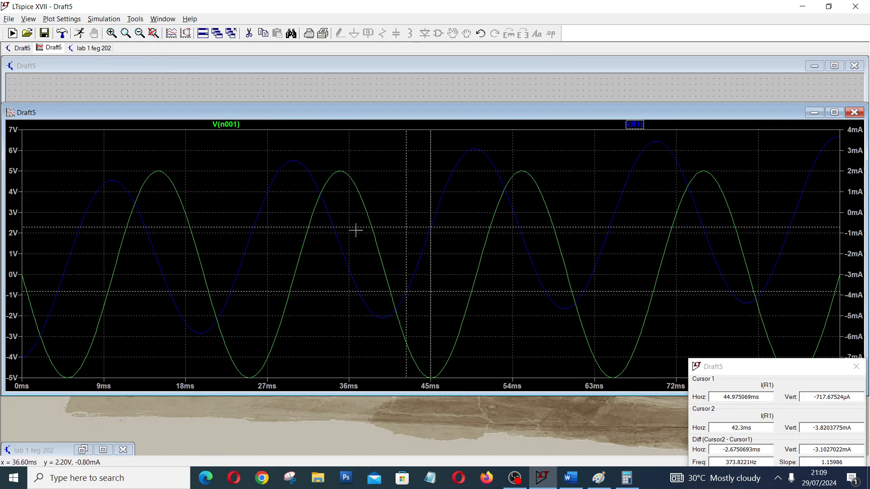
{"action": "left_click_drag", "start_coordinate": [408, 254], "coordinate": [291, 274]}
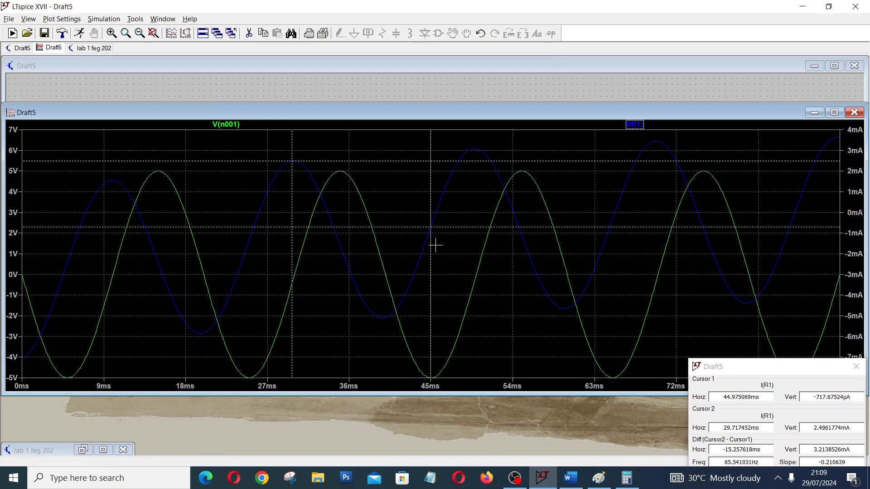
{"action": "left_click_drag", "start_coordinate": [430, 238], "coordinate": [340, 285]}
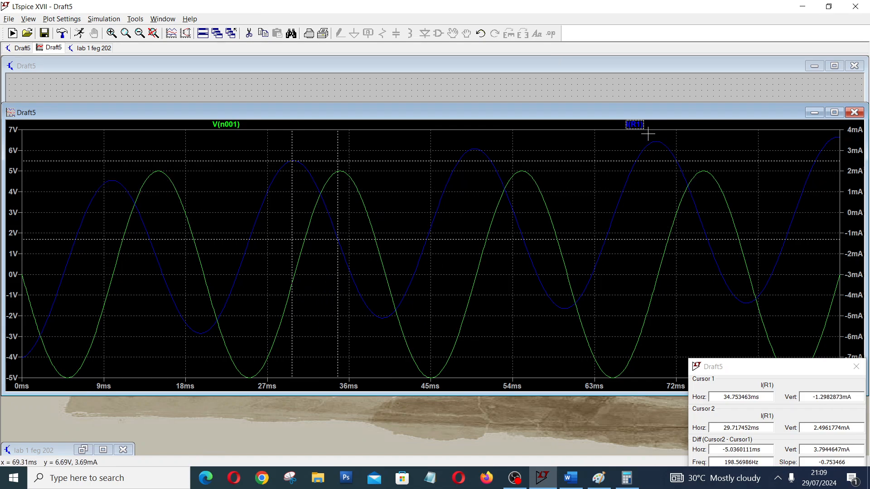
Attach cursor 1 to V(n001) and place it near its peak at about 34.9 ms, with cursor 2 at about 29.9 ms on I(R1).
{"action": "left_click", "coordinate": [226, 124]}
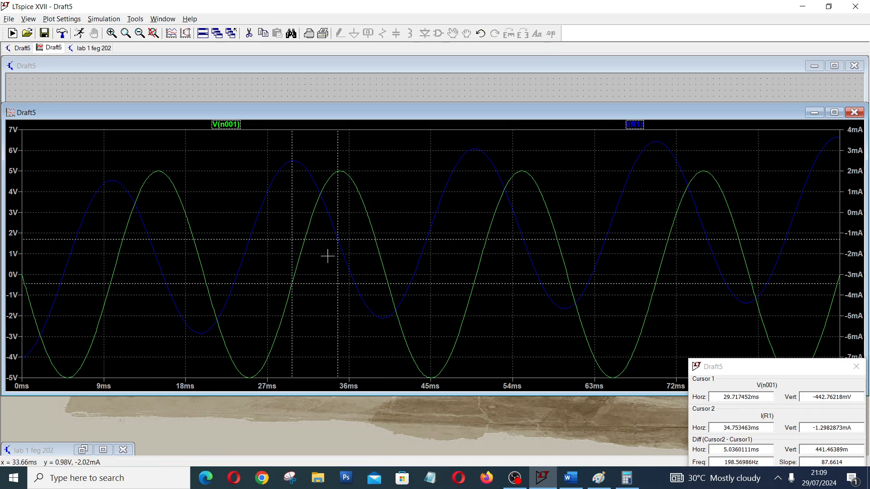
{"action": "left_click_drag", "start_coordinate": [339, 293], "coordinate": [323, 330]}
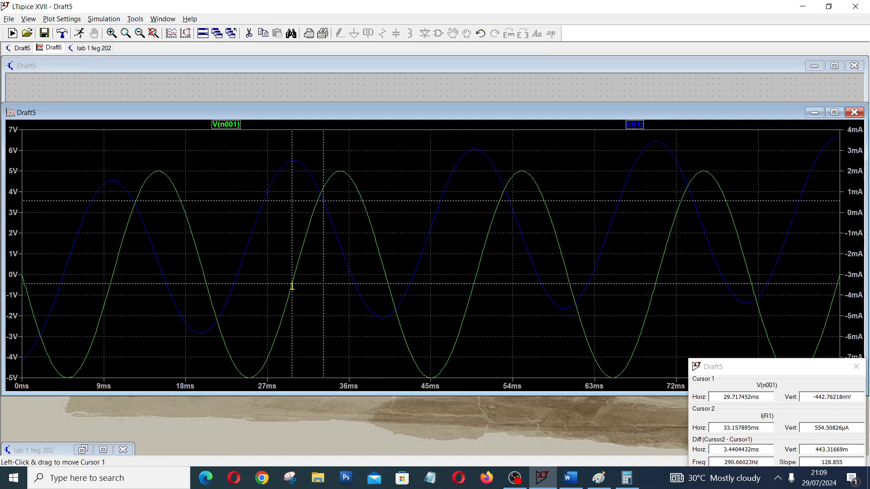
{"action": "left_click_drag", "start_coordinate": [291, 290], "coordinate": [342, 300]}
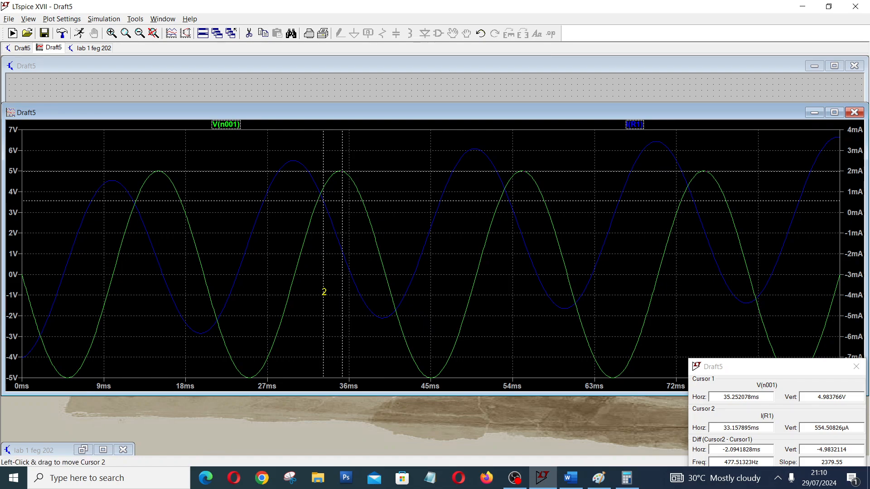
{"action": "left_click_drag", "start_coordinate": [323, 292], "coordinate": [292, 294]}
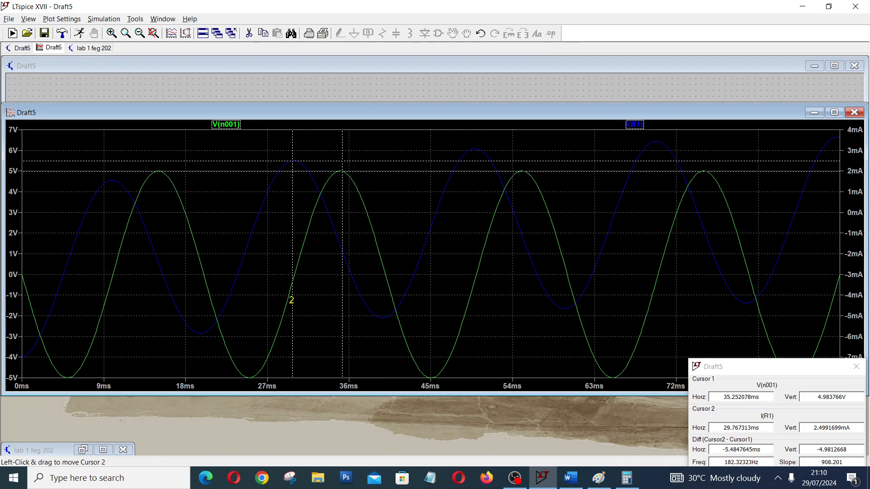
{"action": "left_click_drag", "start_coordinate": [292, 298], "coordinate": [293, 301]}
{"action": "left_click_drag", "start_coordinate": [342, 301], "coordinate": [339, 304]}
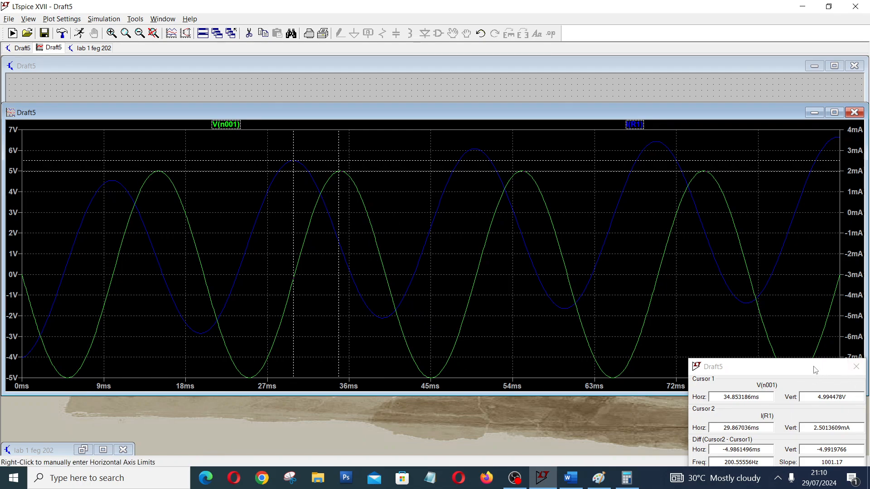
Move the cursor readout over the plot and fine-tune cursor 1 to about 35.05 ms and cursor 2 to about 29.82 ms.
{"action": "left_click_drag", "start_coordinate": [815, 370], "coordinate": [600, 191]}
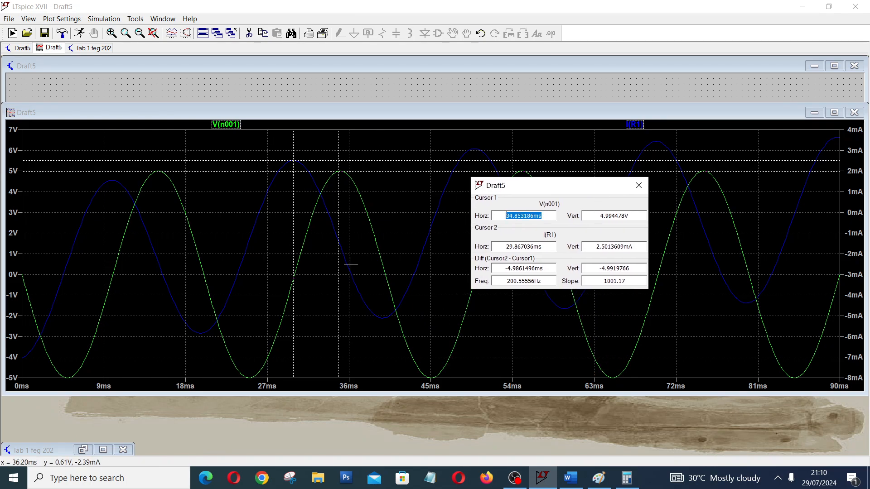
{"action": "left_click_drag", "start_coordinate": [338, 276], "coordinate": [340, 277]}
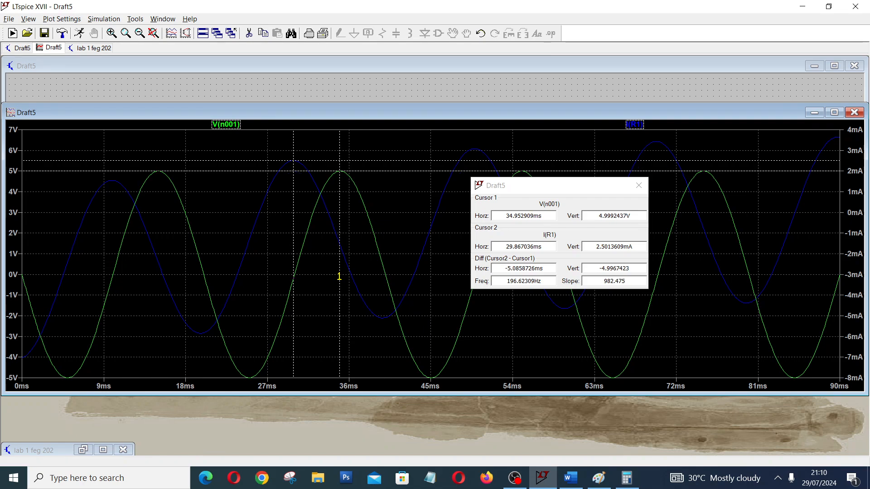
{"action": "left_click_drag", "start_coordinate": [339, 276], "coordinate": [340, 273]}
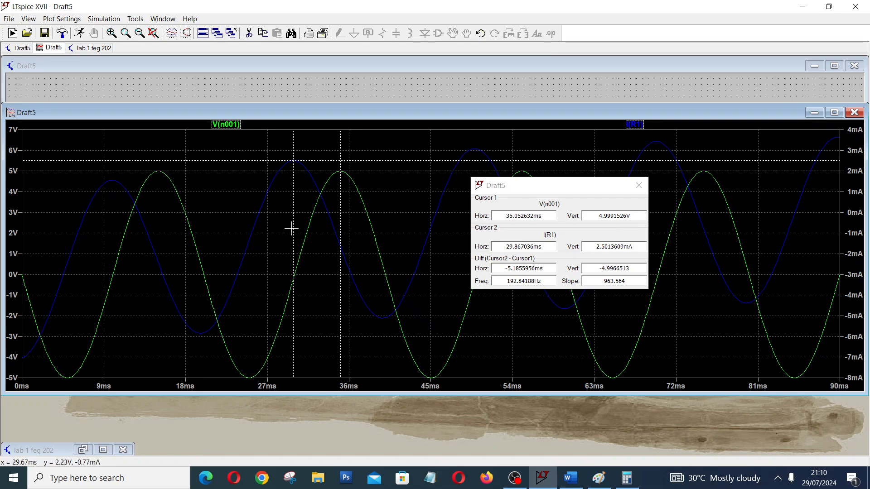
{"action": "left_click_drag", "start_coordinate": [293, 227], "coordinate": [293, 223]}
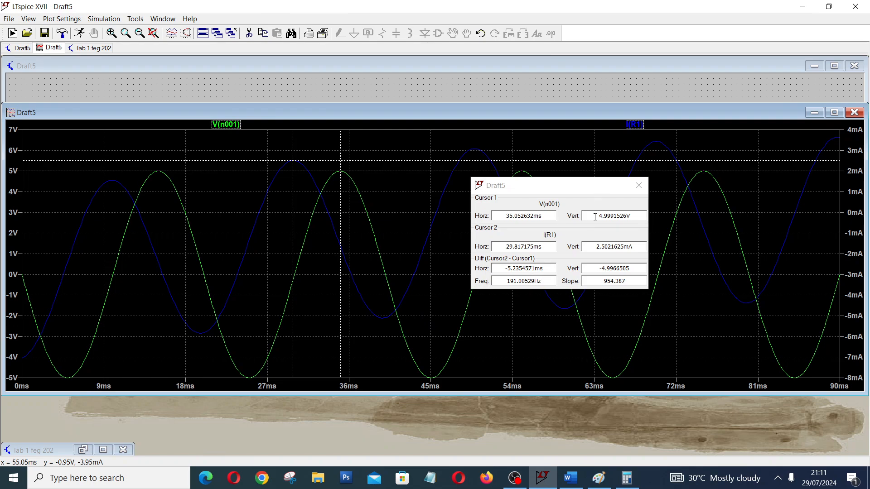
Check the phase angle formula in Paint and bring up Calculator beside the LTspice cursor readout.
{"action": "left_click", "coordinate": [598, 479]}
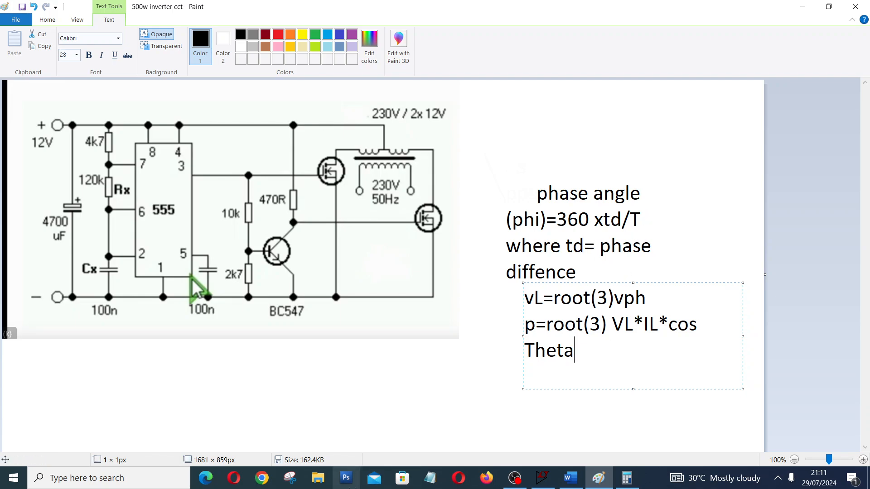
{"action": "left_click", "coordinate": [610, 482]}
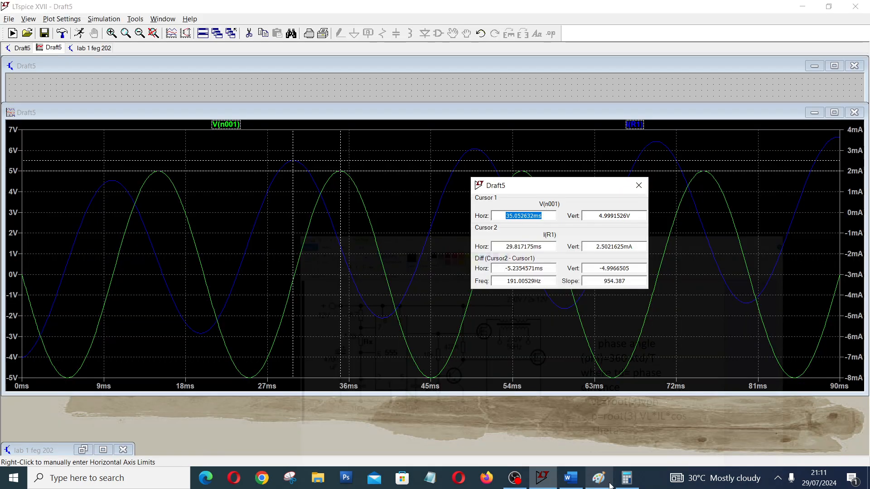
{"action": "left_click", "coordinate": [634, 484]}
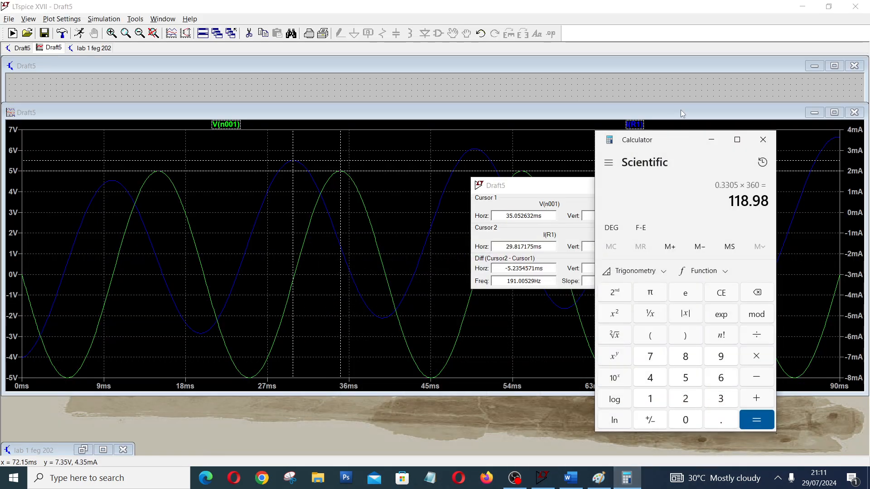
{"action": "left_click_drag", "start_coordinate": [686, 142], "coordinate": [755, 177]}
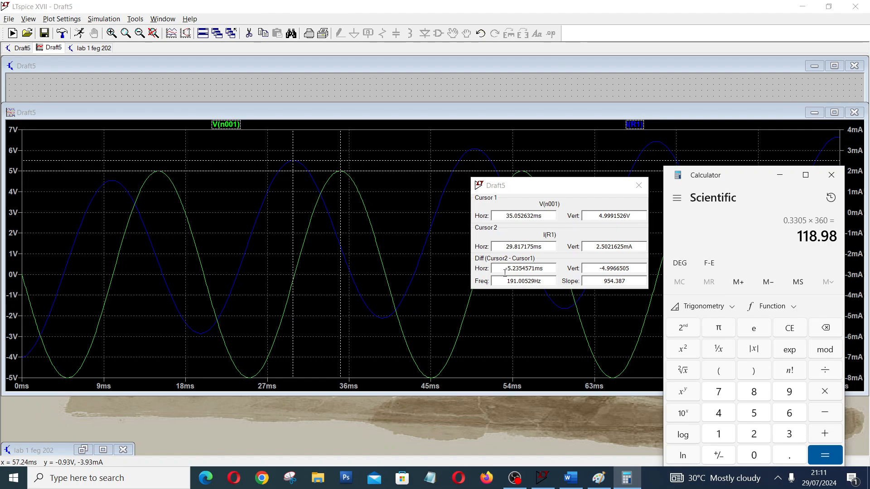
Divide the time difference between the cursors, 0.005235, by the period 0.02 in Calculator.
{"action": "left_click", "coordinate": [754, 455]}
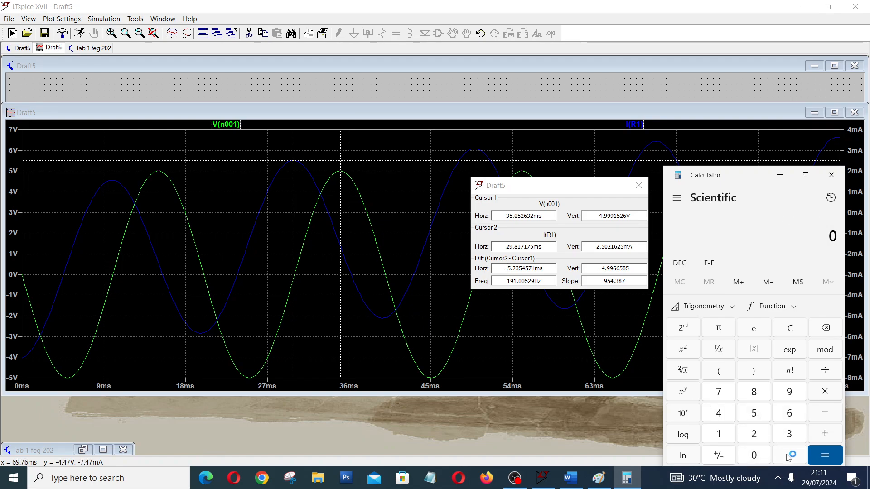
{"action": "key", "text": "period"}
{"action": "left_click", "coordinate": [764, 455]}
{"action": "left_click", "coordinate": [763, 455]}
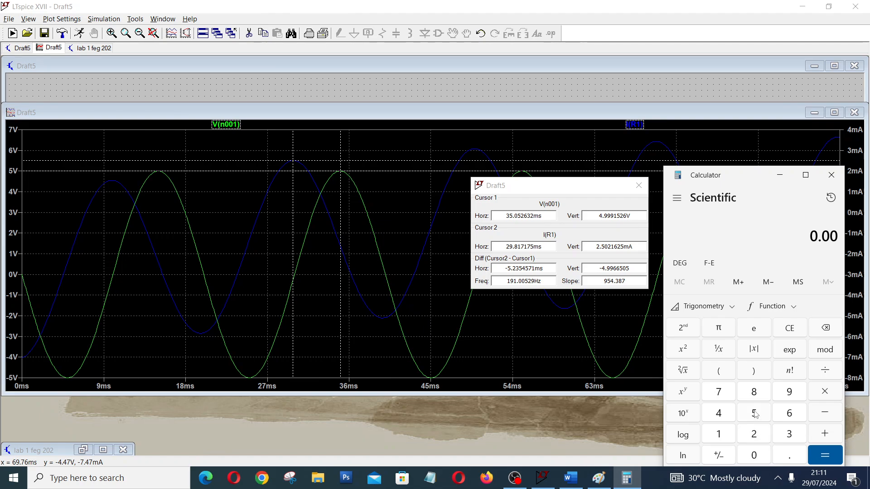
{"action": "left_click", "coordinate": [757, 421]}
{"action": "left_click", "coordinate": [761, 435]}
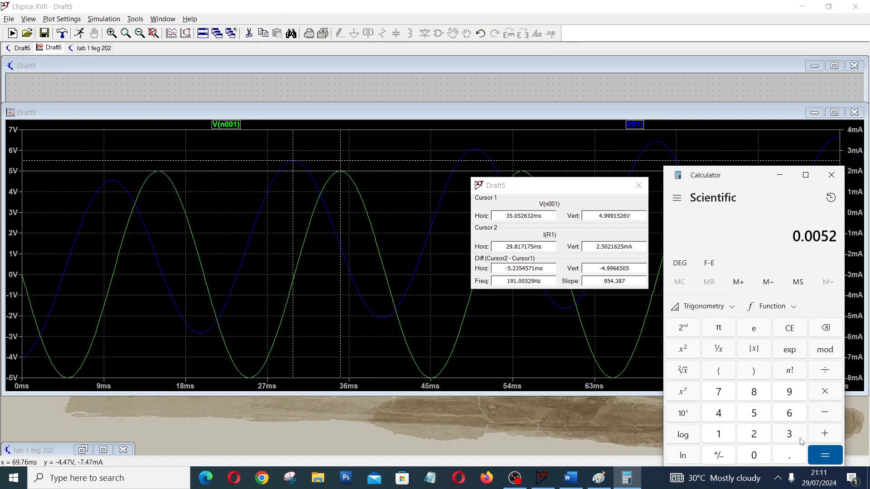
{"action": "left_click", "coordinate": [790, 435]}
{"action": "left_click", "coordinate": [764, 414]}
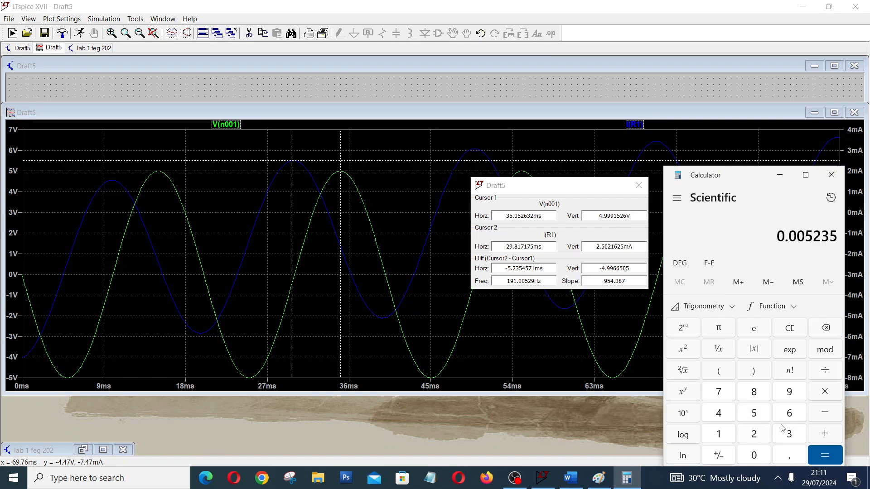
{"action": "left_click", "coordinate": [824, 380]}
{"action": "left_click", "coordinate": [759, 455]}
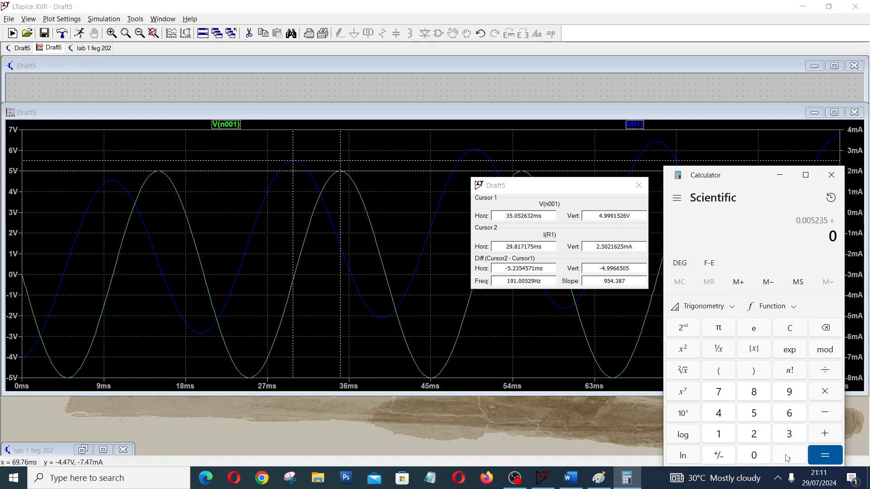
{"action": "left_click", "coordinate": [788, 456]}
{"action": "left_click", "coordinate": [756, 456]}
{"action": "left_click", "coordinate": [763, 434]}
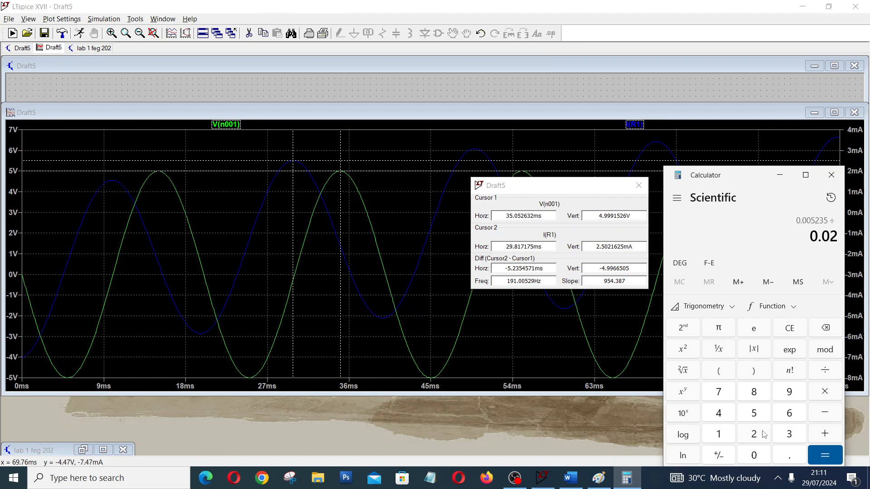
{"action": "left_click", "coordinate": [838, 458]}
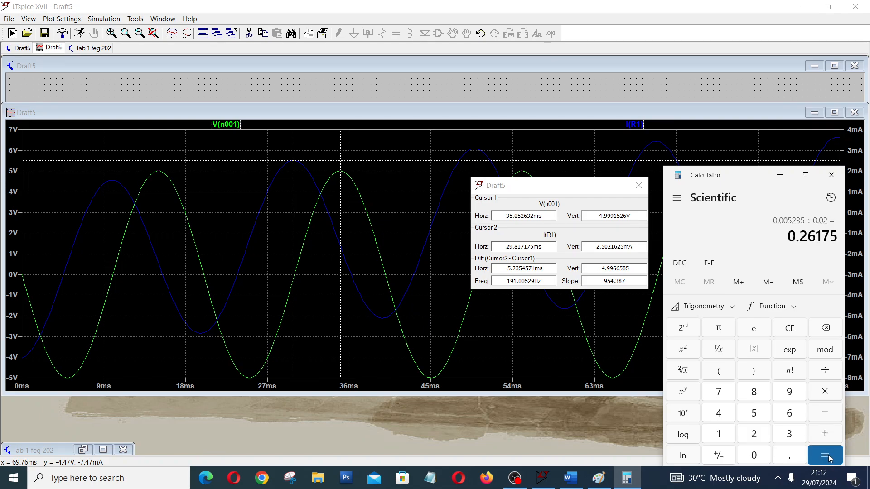
Multiply the quotient by 360 to get the phase angle and take the cosine of that angle.
{"action": "left_click", "coordinate": [831, 394]}
{"action": "left_click", "coordinate": [803, 434]}
{"action": "left_click", "coordinate": [797, 414]}
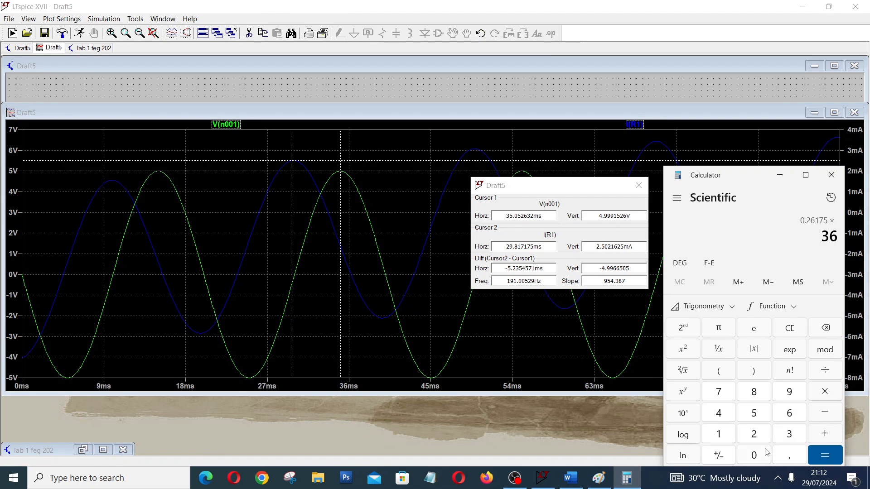
{"action": "left_click", "coordinate": [760, 458]}
{"action": "left_click", "coordinate": [831, 460]}
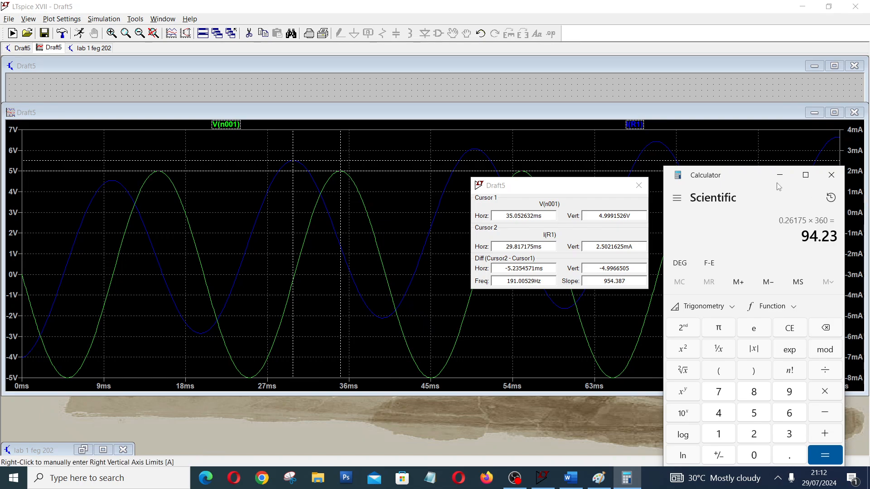
{"action": "left_click", "coordinate": [703, 307]}
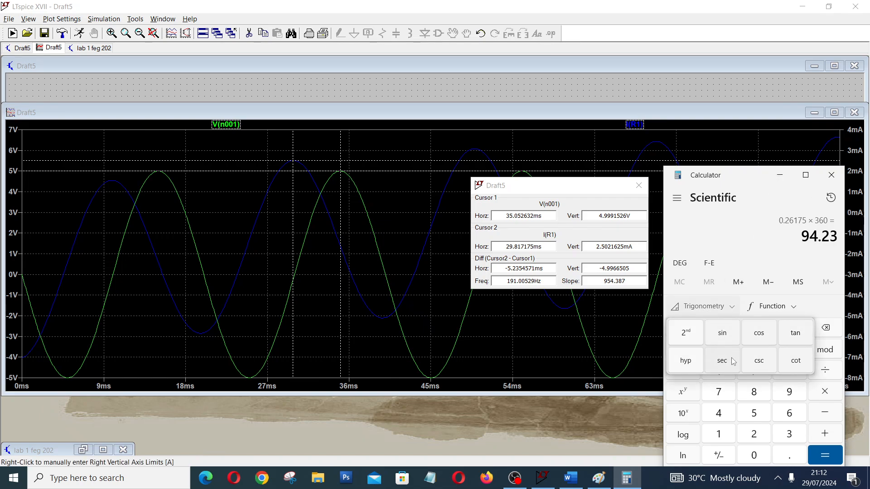
{"action": "left_click", "coordinate": [761, 342]}
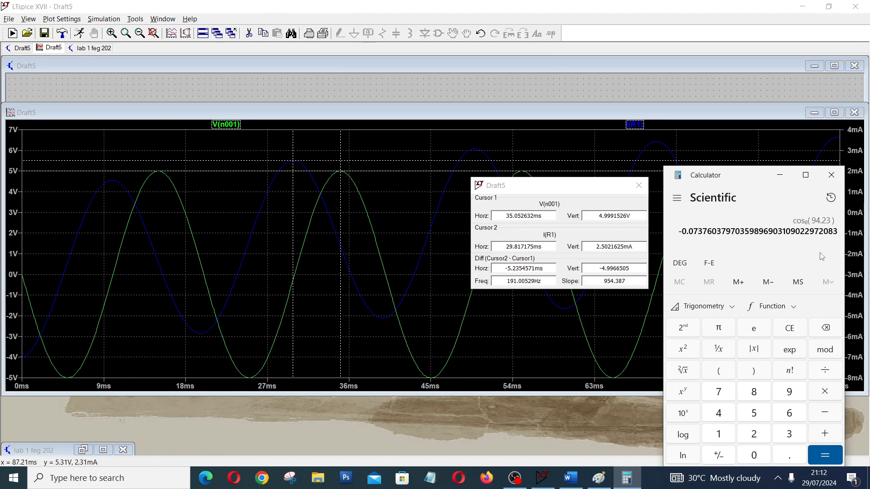
{"action": "left_click", "coordinate": [704, 306]}
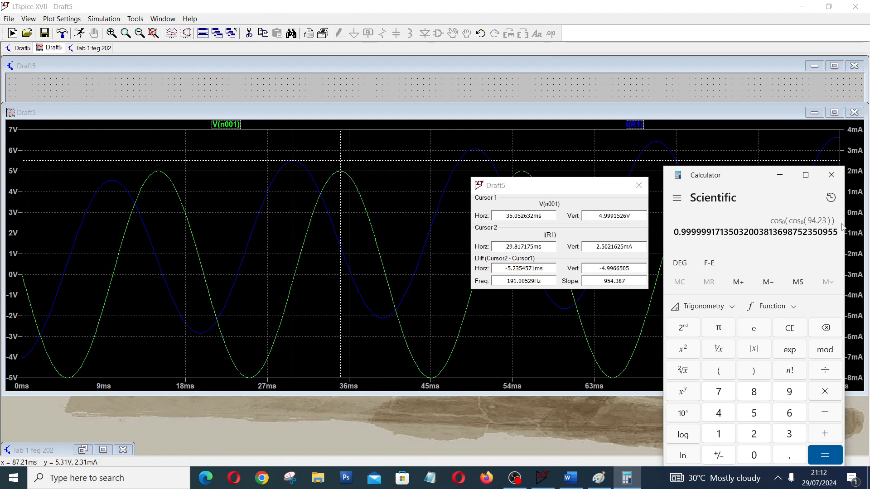
{"action": "left_click", "coordinate": [832, 203]}
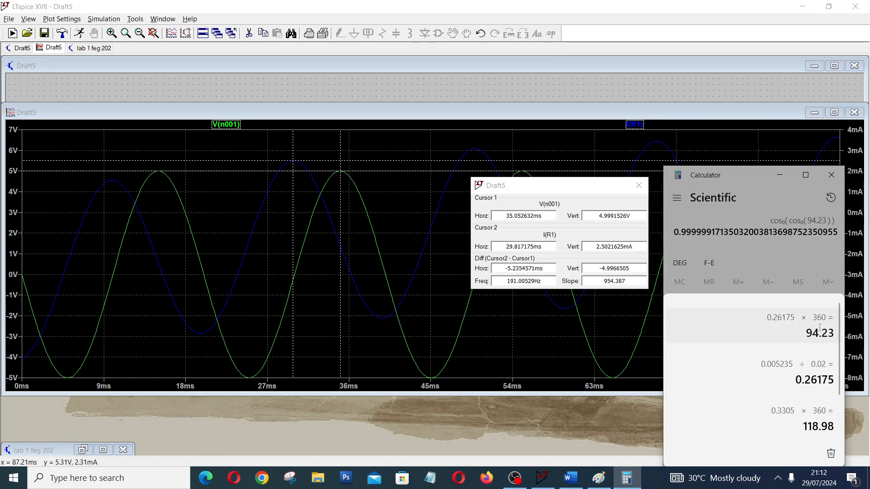
{"action": "left_click", "coordinate": [827, 261]}
{"action": "left_click", "coordinate": [827, 332]}
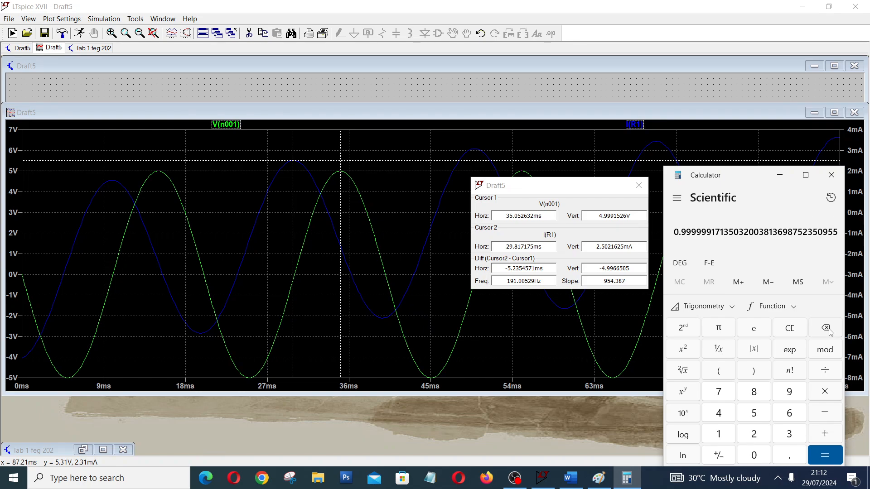
{"action": "left_click", "coordinate": [803, 329]}
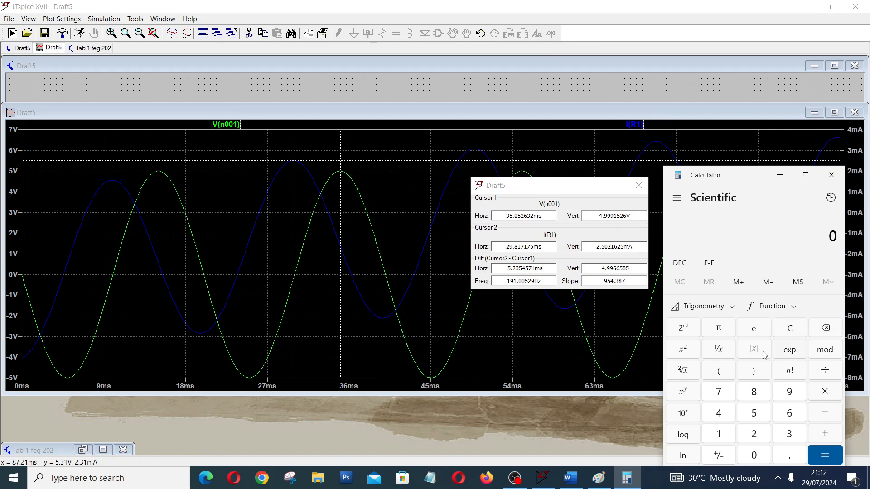
Re-enter the phase angle 94.23 in Calculator and compute its cosine in degree mode.
{"action": "left_click", "coordinate": [703, 306]}
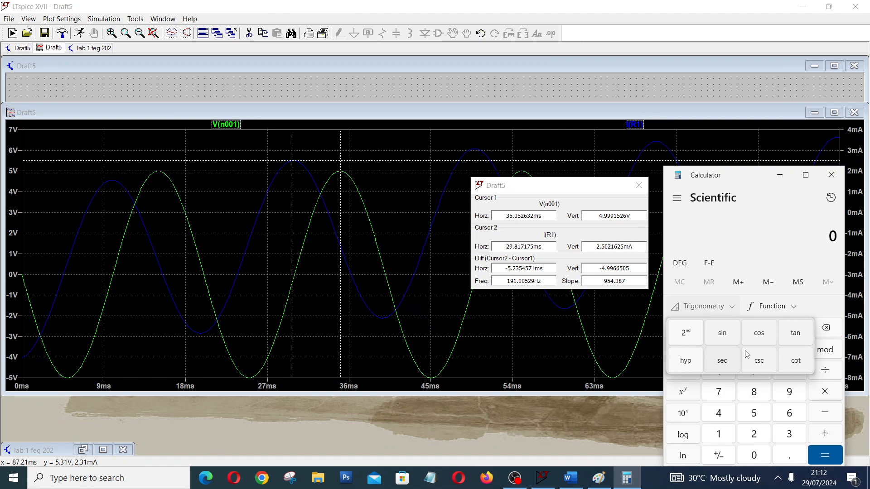
{"action": "left_click", "coordinate": [764, 336]}
{"action": "left_click", "coordinate": [787, 398]}
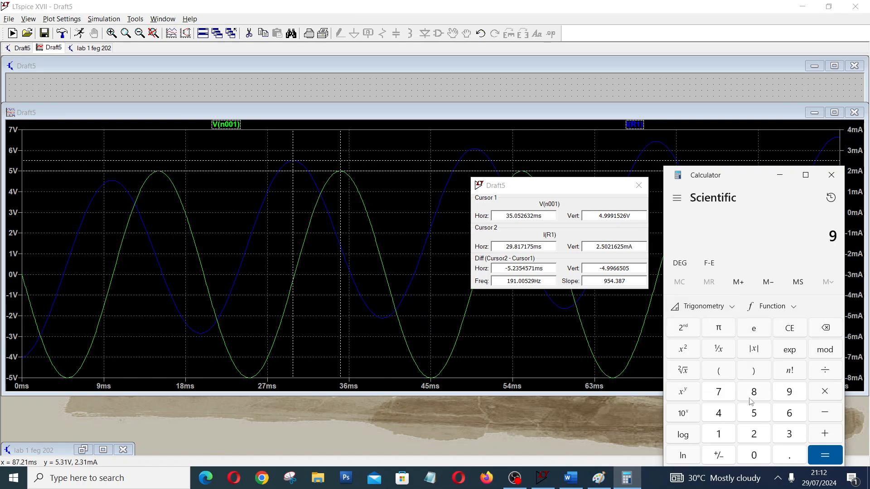
{"action": "left_click", "coordinate": [721, 413]}
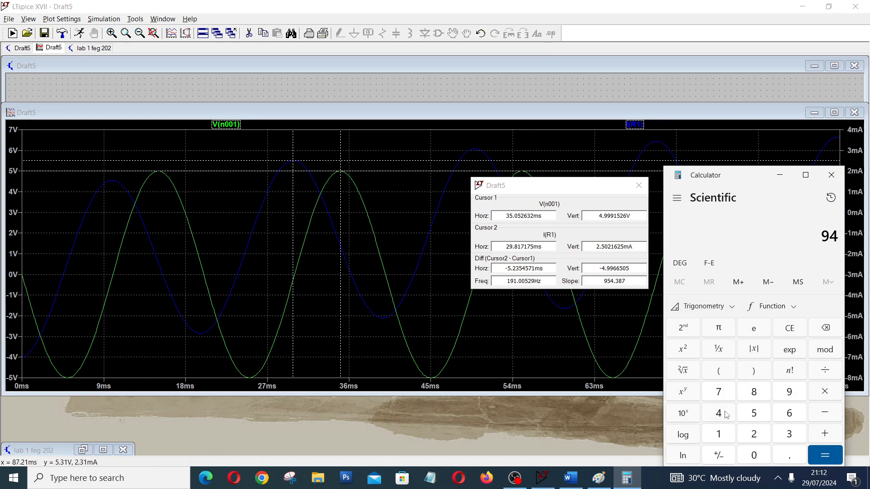
{"action": "left_click", "coordinate": [787, 455]}
{"action": "left_click", "coordinate": [754, 436]}
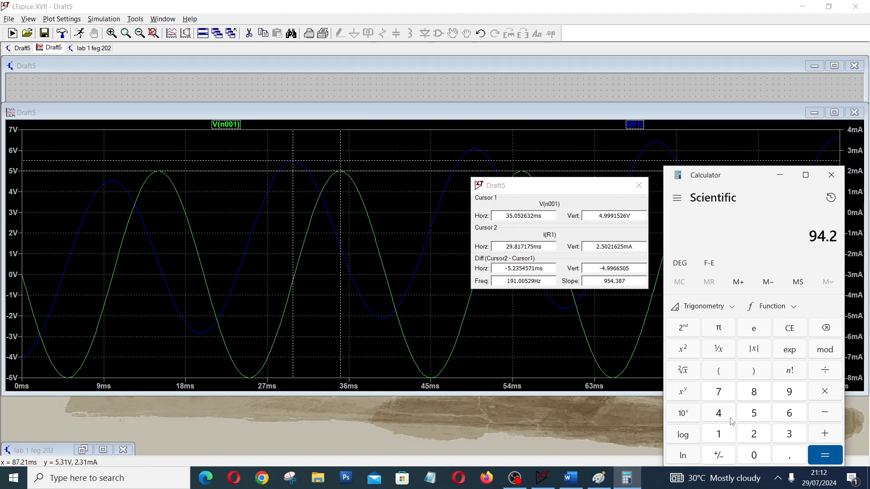
{"action": "left_click", "coordinate": [792, 435]}
{"action": "left_click", "coordinate": [718, 306]}
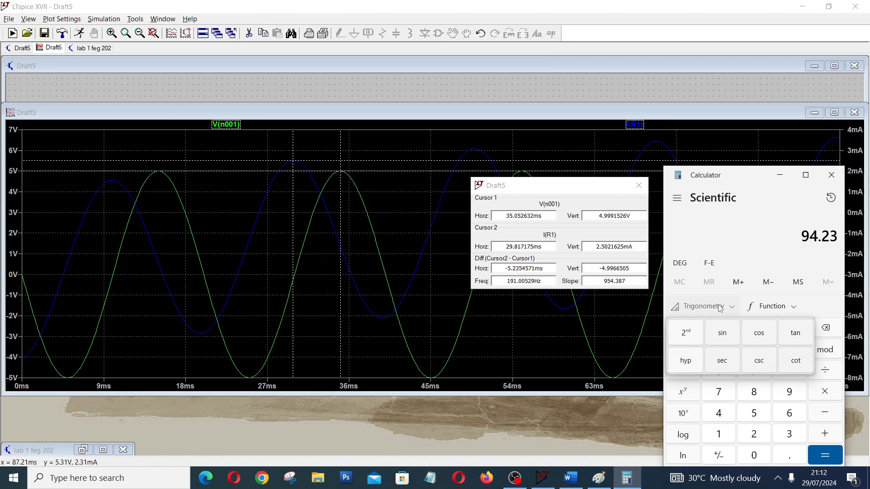
{"action": "left_click", "coordinate": [766, 339]}
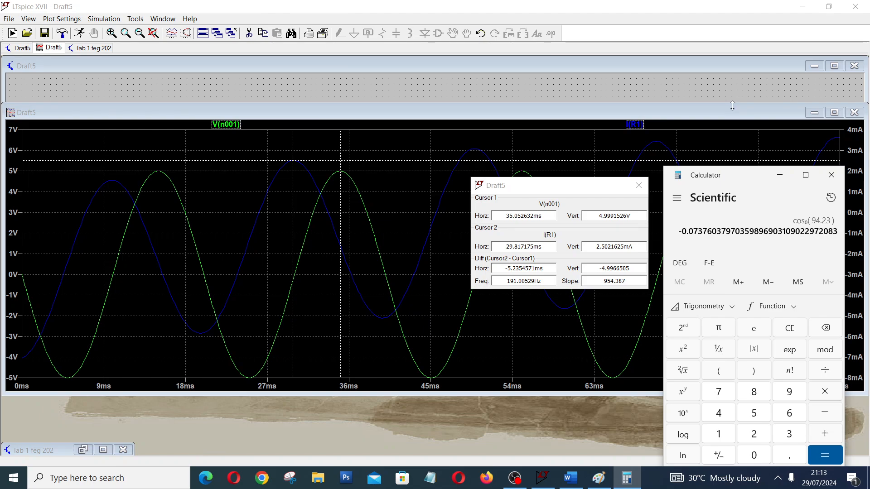
Switch back to LTspice, move the waveform plot clear of the RL schematic and close the plot.
{"action": "left_click_drag", "start_coordinate": [732, 106], "coordinate": [736, 135]}
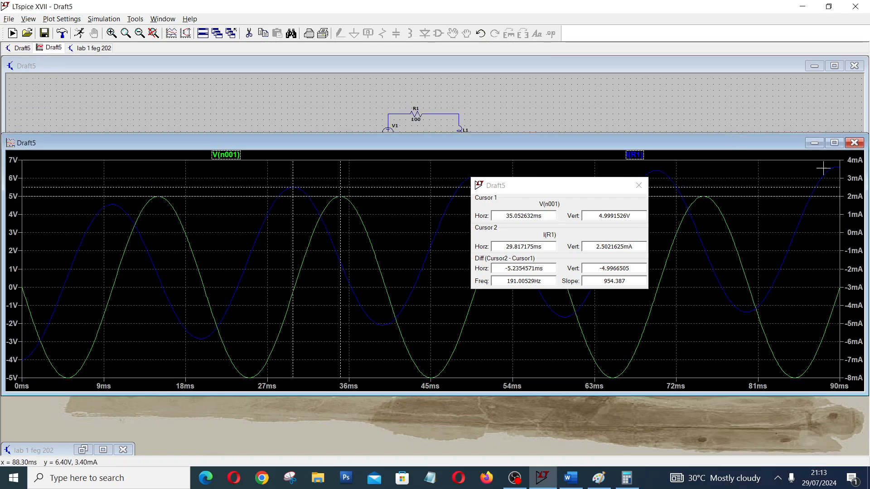
{"action": "left_click", "coordinate": [834, 142]}
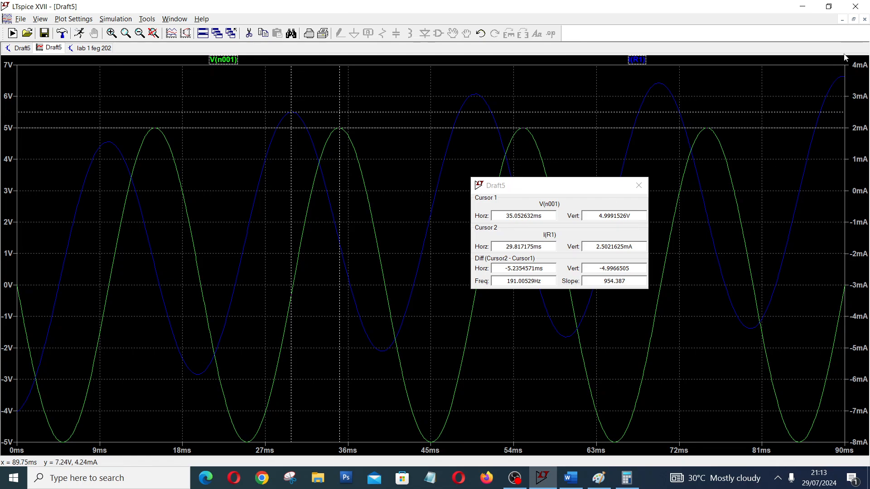
{"action": "left_click", "coordinate": [853, 20]}
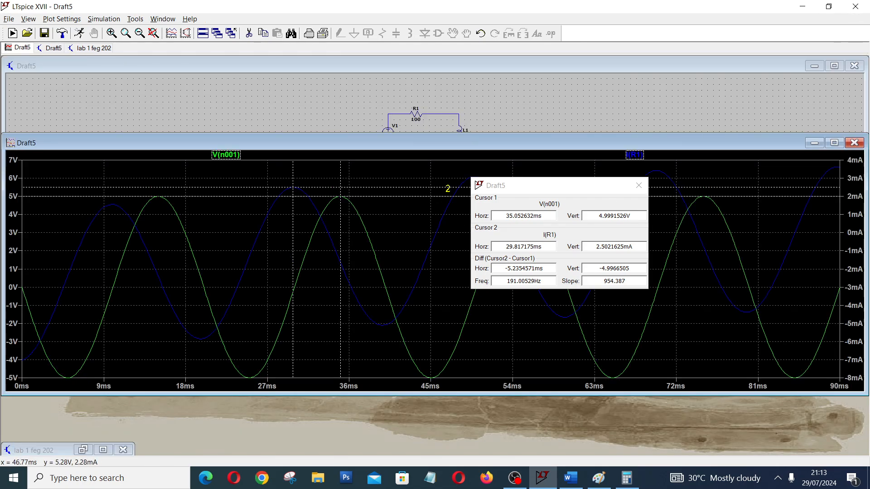
{"action": "left_click_drag", "start_coordinate": [455, 146], "coordinate": [463, 331]}
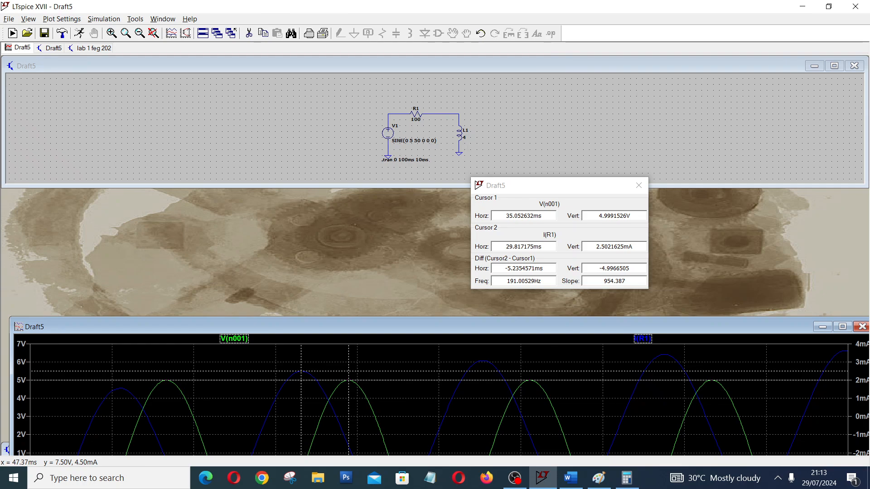
{"action": "left_click", "coordinate": [862, 327]}
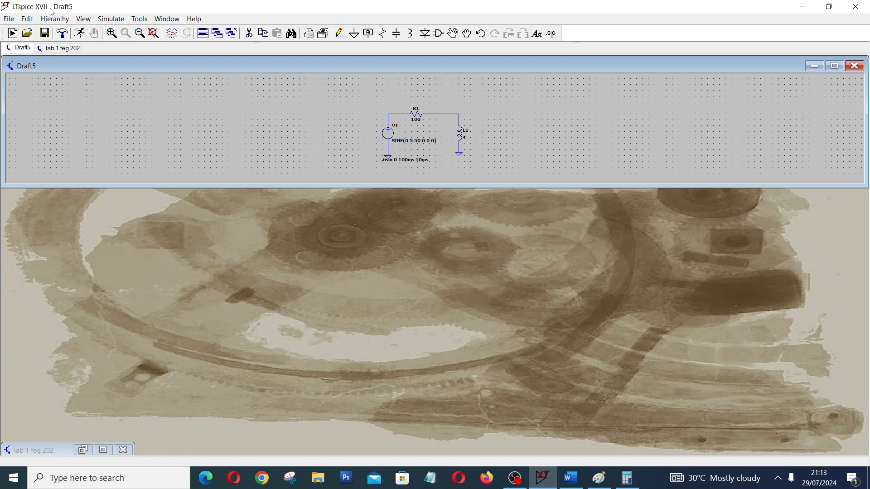
Open the lab 1 feg 202 schematic at full size and examine the component values of its small RLC circuit.
{"action": "left_click", "coordinate": [53, 50]}
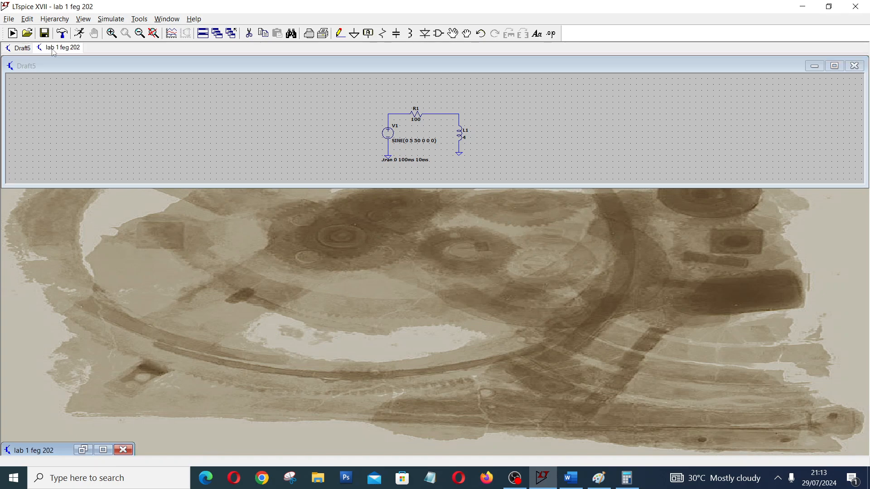
{"action": "left_click", "coordinate": [103, 450]}
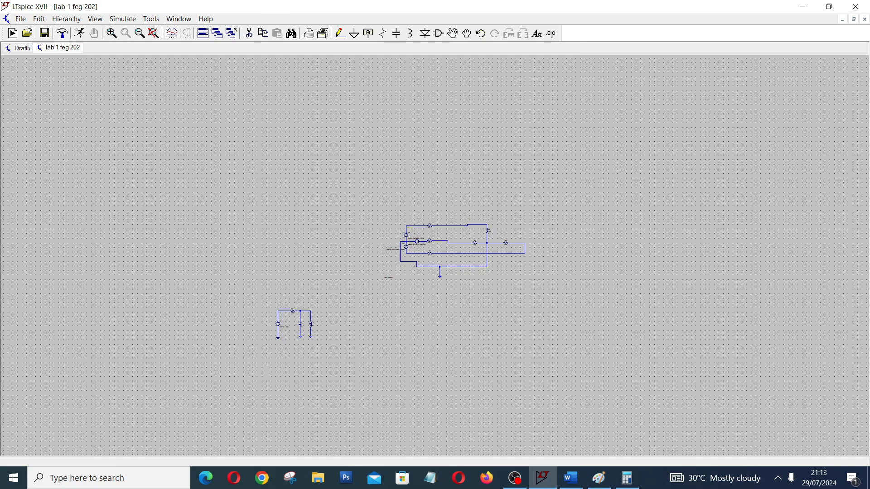
{"action": "scroll", "coordinate": [302, 320], "scroll_direction": "down", "scroll_amount": 4}
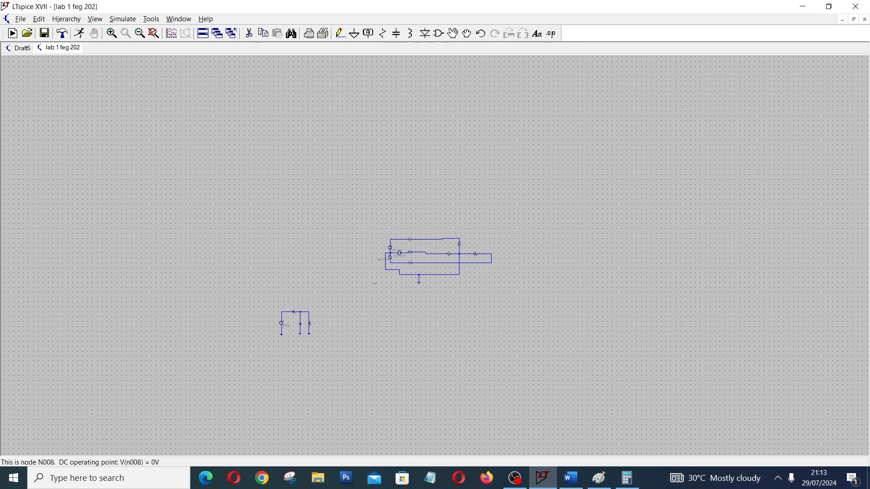
{"action": "scroll", "coordinate": [306, 327], "scroll_direction": "up", "scroll_amount": 5}
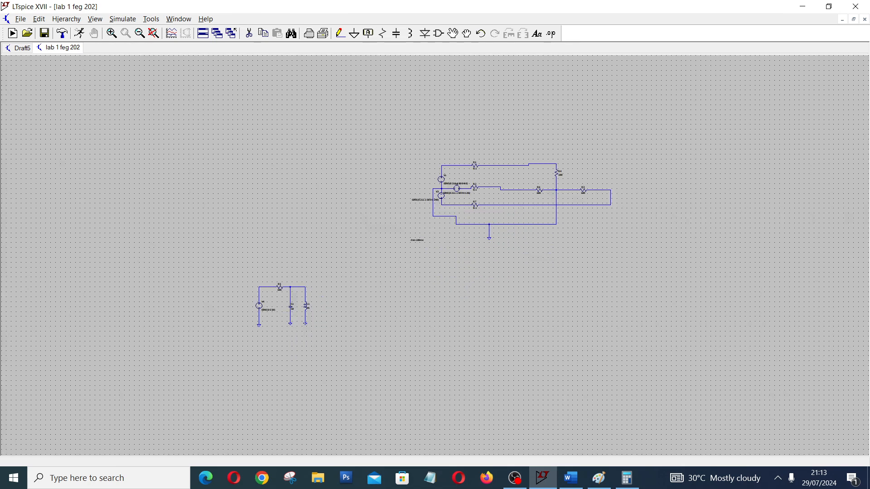
{"action": "scroll", "coordinate": [305, 330], "scroll_direction": "up", "scroll_amount": 2}
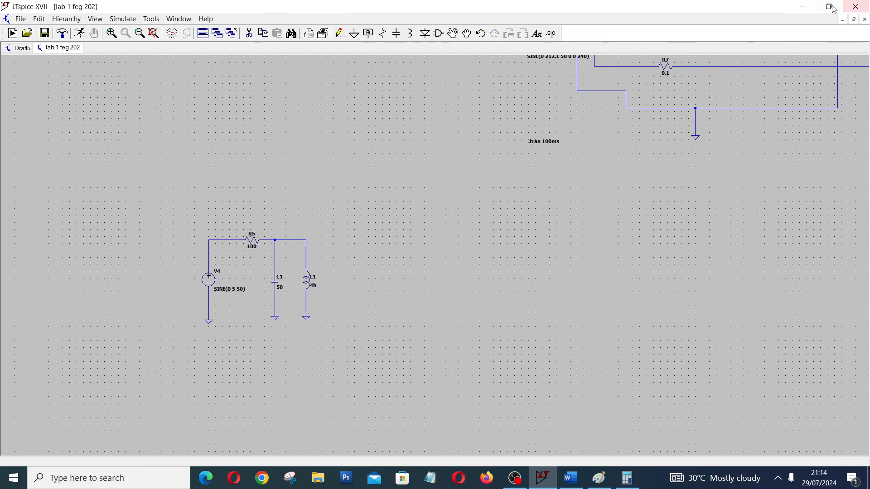
In the Draft5 schematic, place a capacitor between V1 and L1 and wire its upper terminal to the R1–L1 wire.
{"action": "left_click", "coordinate": [19, 47]}
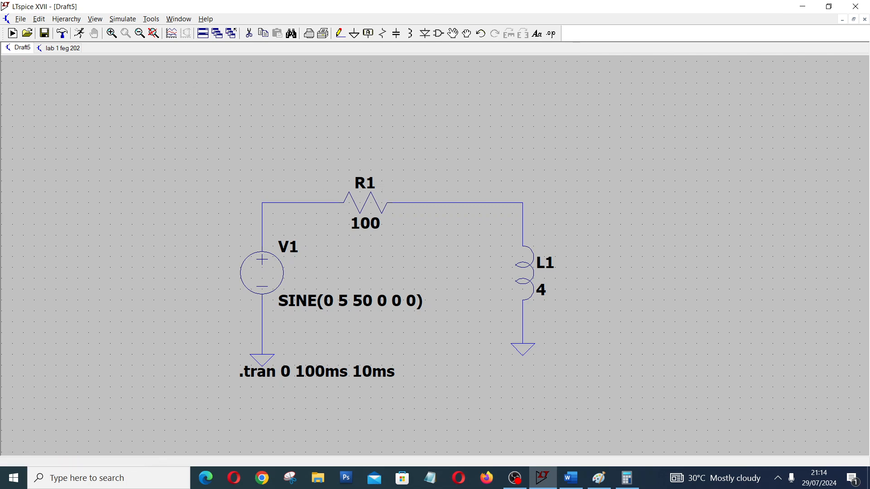
{"action": "left_click", "coordinate": [396, 33]}
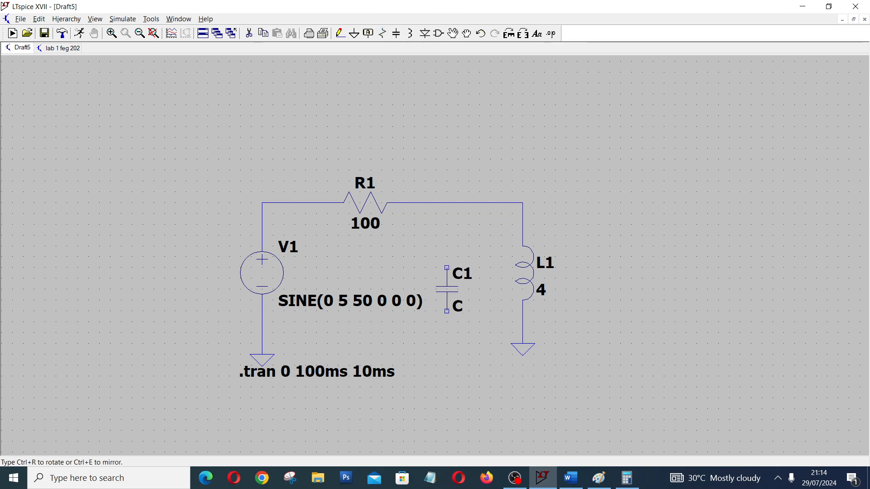
{"action": "left_click", "coordinate": [447, 289]}
{"action": "key", "text": "Escape"}
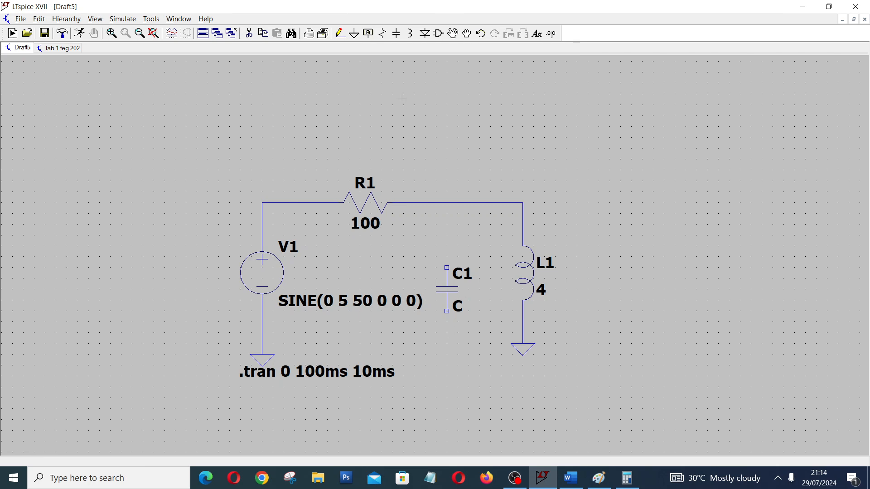
{"action": "left_click", "coordinate": [340, 33]}
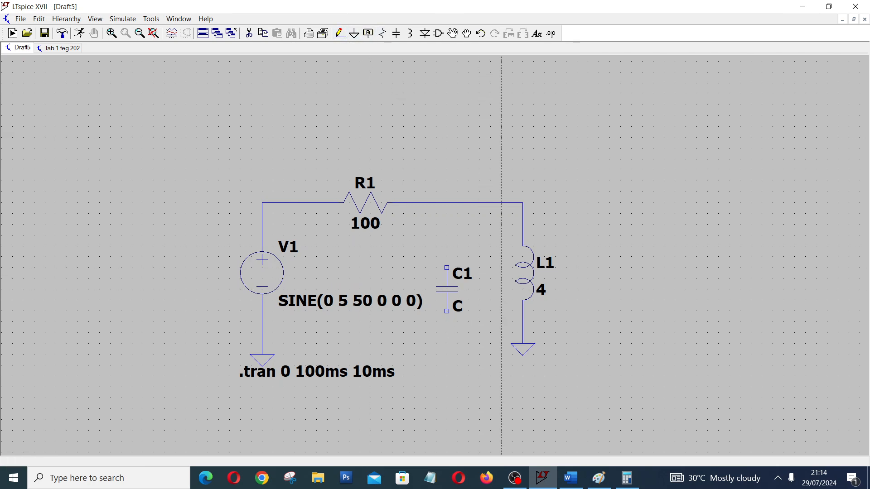
{"action": "left_click", "coordinate": [446, 267]}
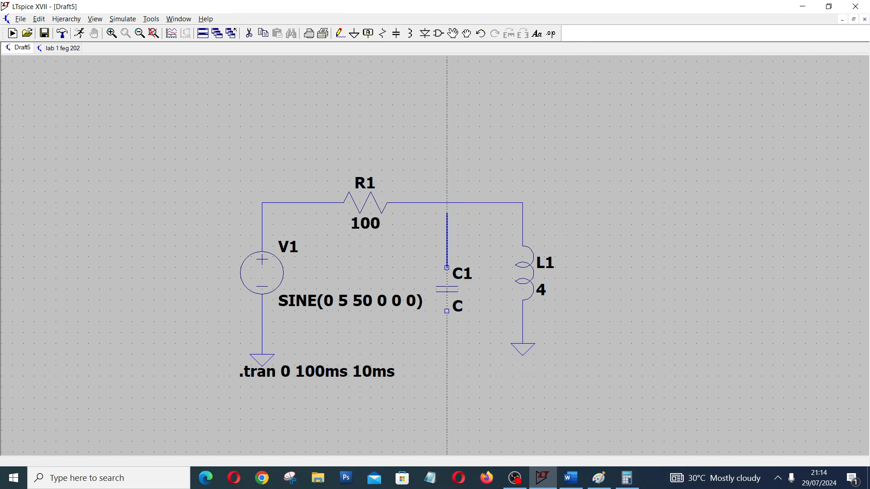
{"action": "left_click", "coordinate": [446, 202]}
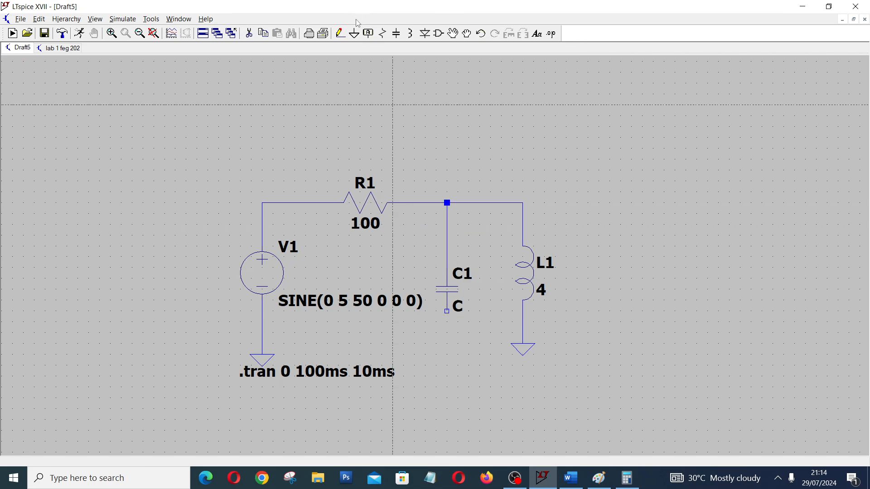
Add a ground below the capacitor, wire its lower terminal to it, and set the capacitance to 50u.
{"action": "left_click", "coordinate": [354, 33]}
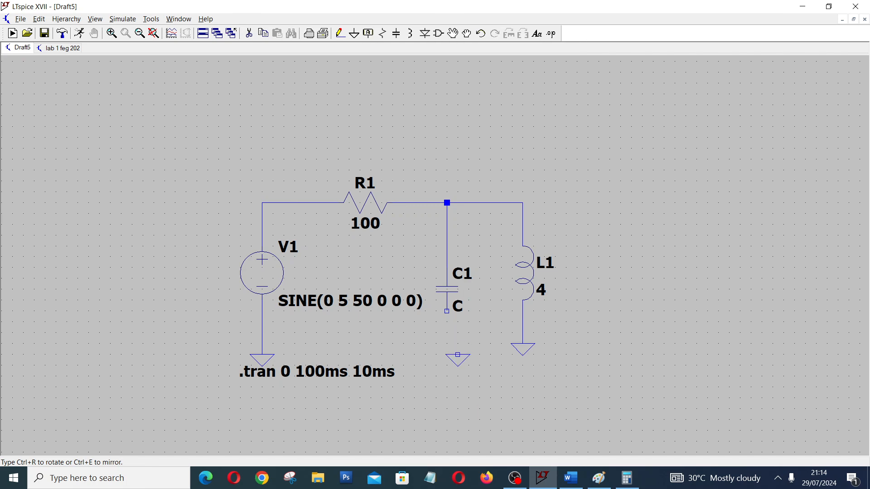
{"action": "left_click", "coordinate": [446, 354]}
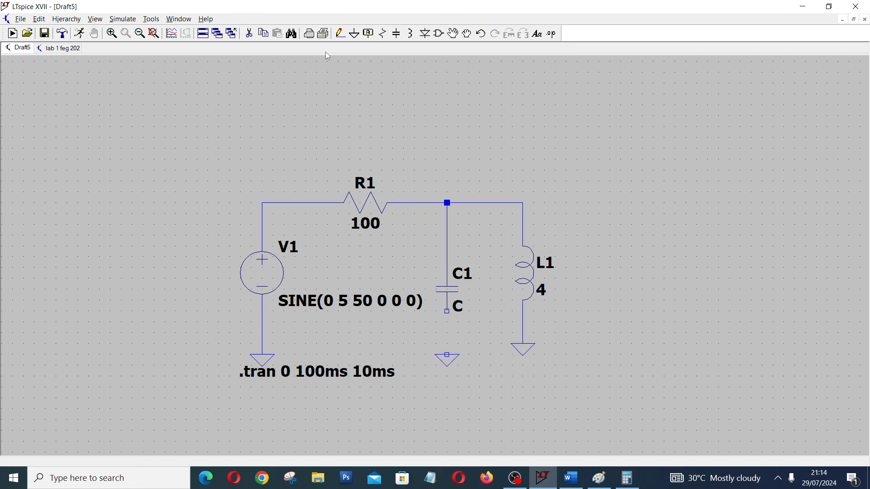
{"action": "left_click", "coordinate": [340, 33]}
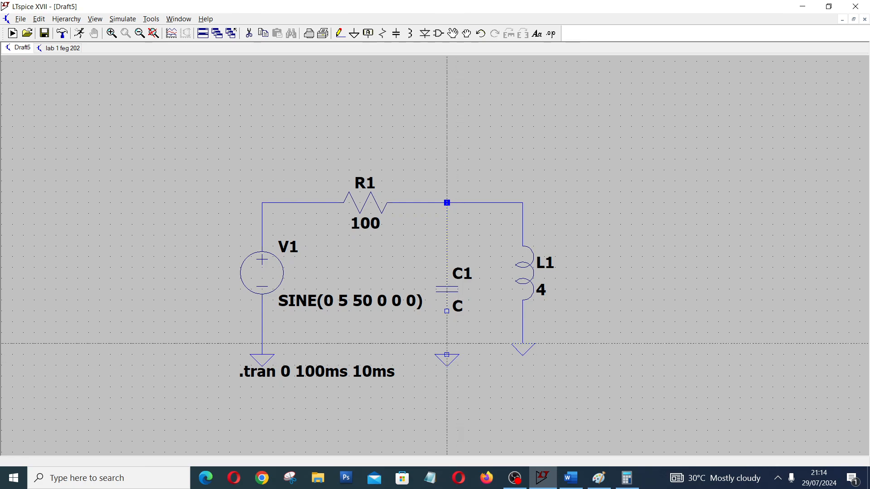
{"action": "left_click", "coordinate": [447, 311]}
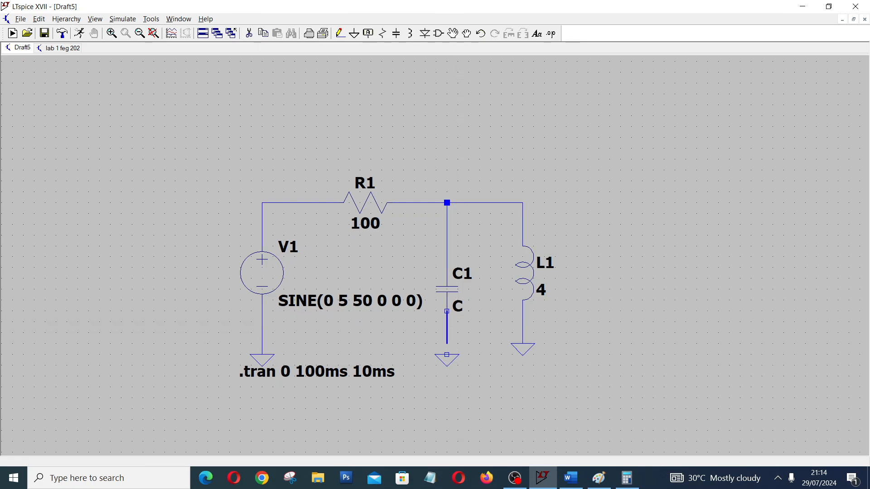
{"action": "left_click", "coordinate": [447, 355]}
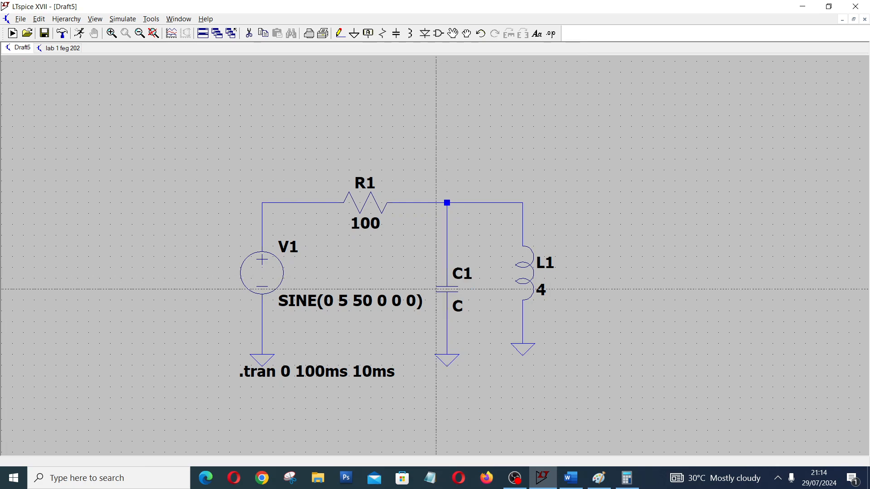
{"action": "key", "text": "Escape"}
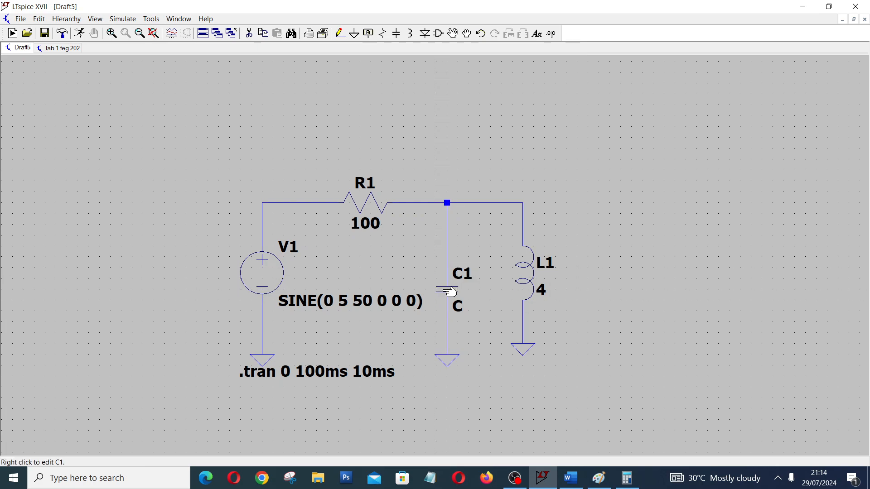
{"action": "right_click", "coordinate": [454, 289]}
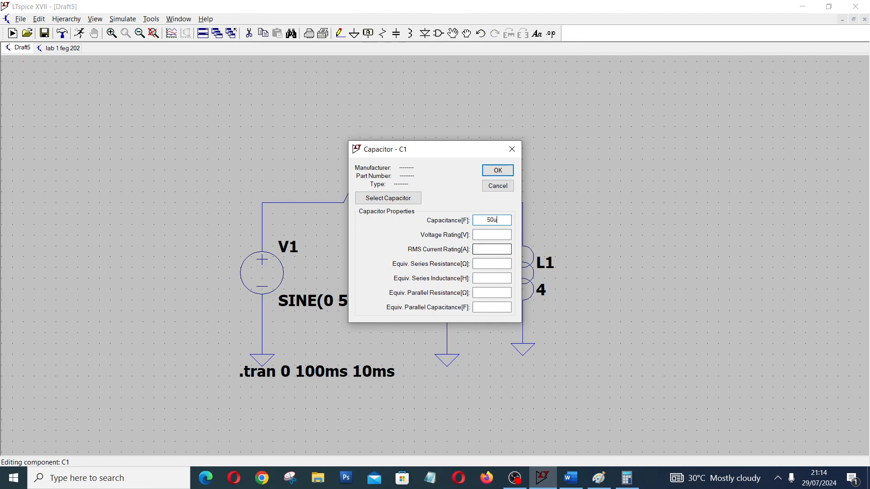
{"action": "left_click", "coordinate": [498, 170]}
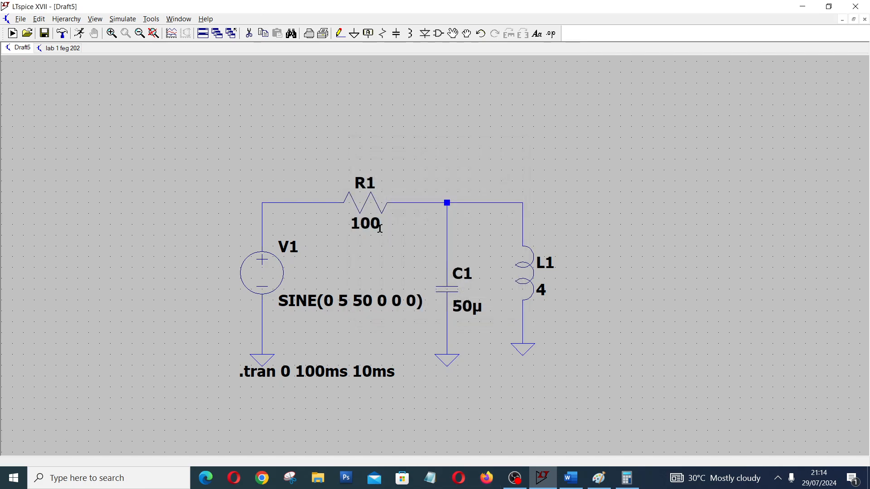
Run the transient simulation and plot the source voltage V(n001) and the resistor current I(R1).
{"action": "left_click", "coordinate": [79, 33]}
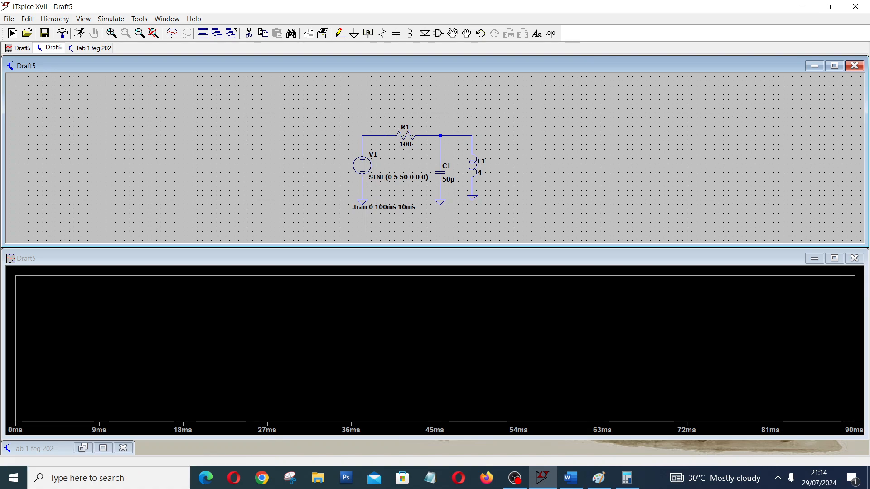
{"action": "left_click", "coordinate": [389, 134]}
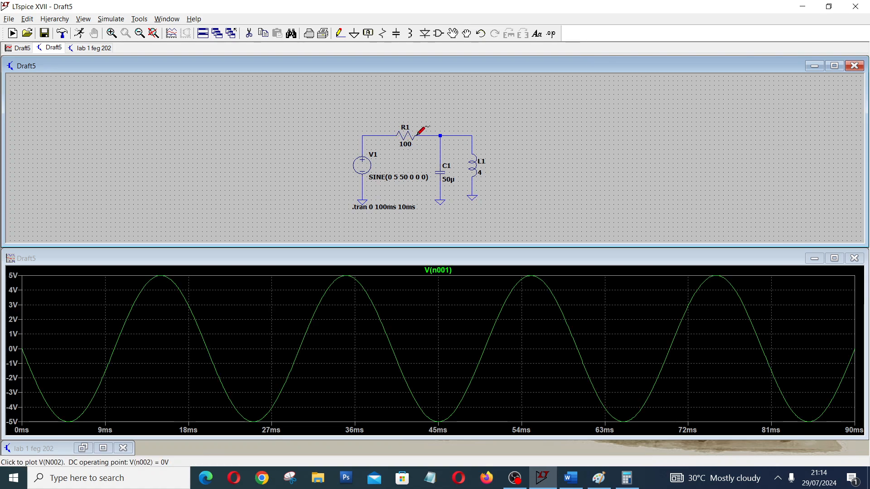
{"action": "left_click", "coordinate": [408, 134]}
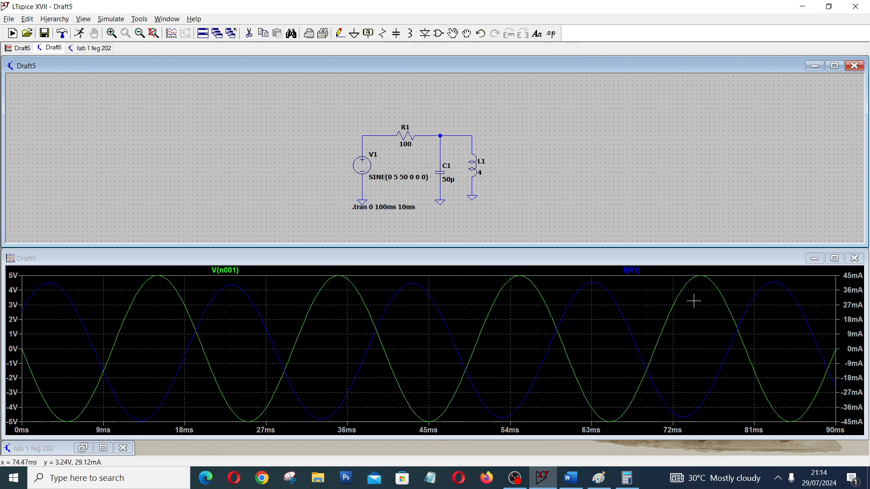
Invert the resistor current trace to -I(R1) and view the waveform plot at full size before restoring the split layout.
{"action": "right_click", "coordinate": [625, 275]}
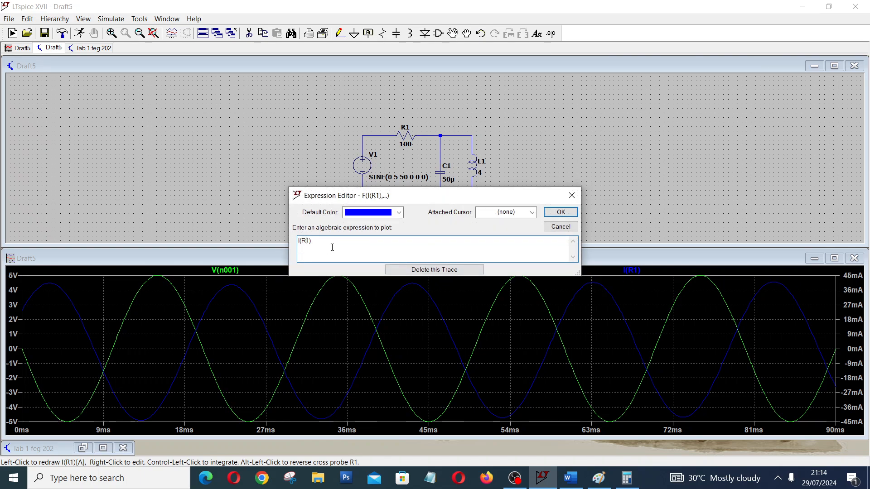
{"action": "type", "text": "-"}
{"action": "key", "text": "Return"}
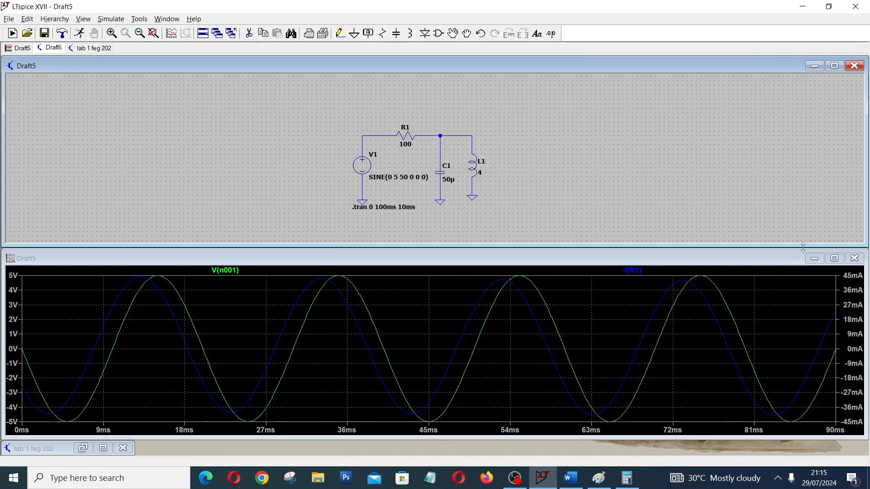
{"action": "double_click", "coordinate": [827, 258]}
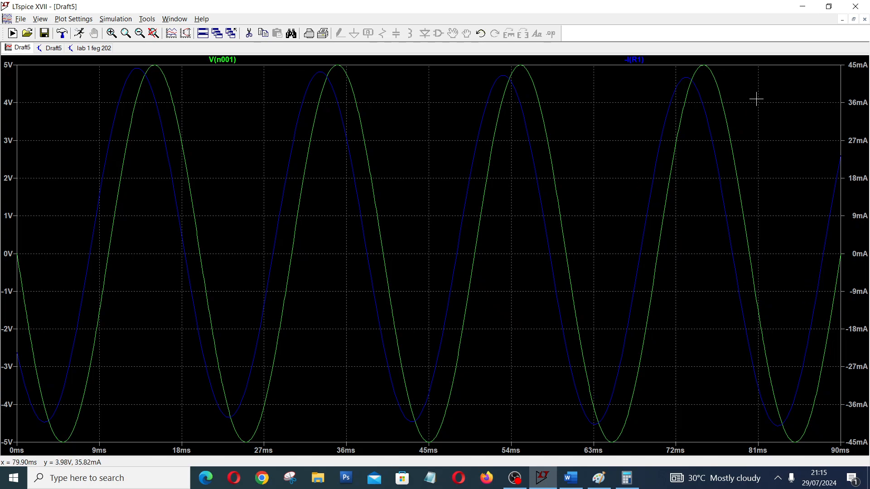
{"action": "left_click", "coordinate": [853, 20]}
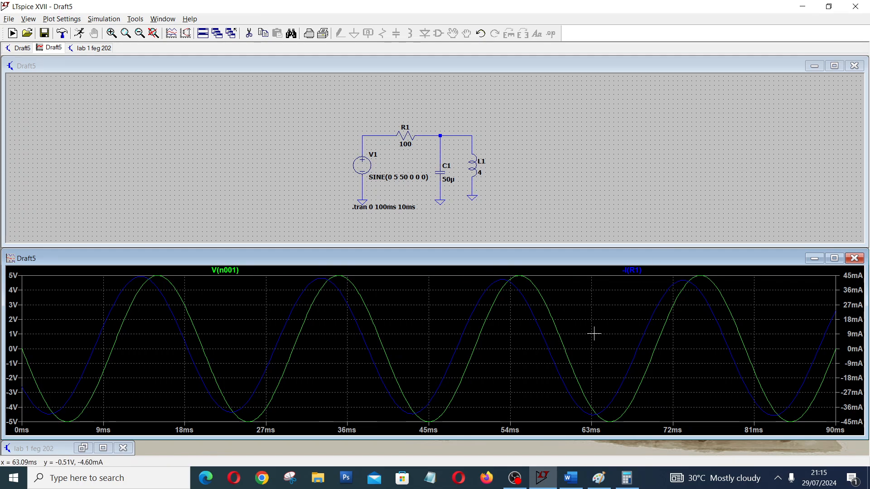
Move the plot up, attach two cursors to V(n001) with their read-outs below the plot, and place one on the voltage peak near 35 ms.
{"action": "left_click_drag", "start_coordinate": [592, 231], "coordinate": [570, 151]}
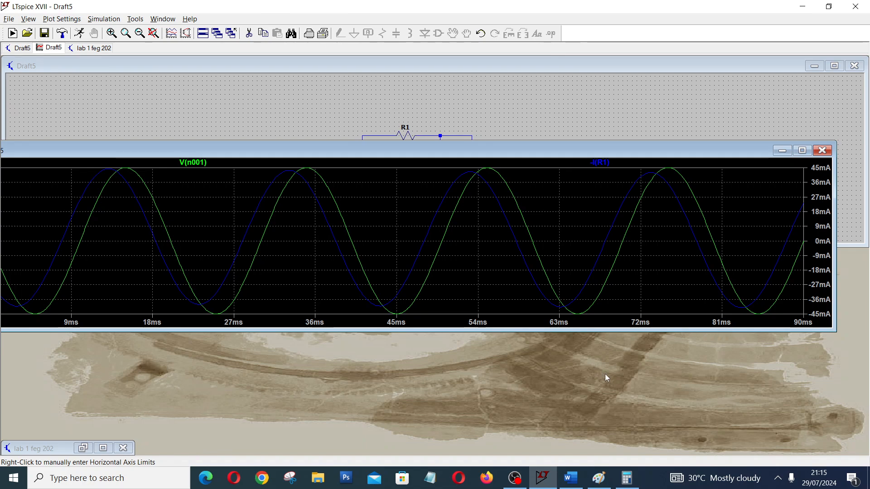
{"action": "left_click", "coordinate": [198, 163]}
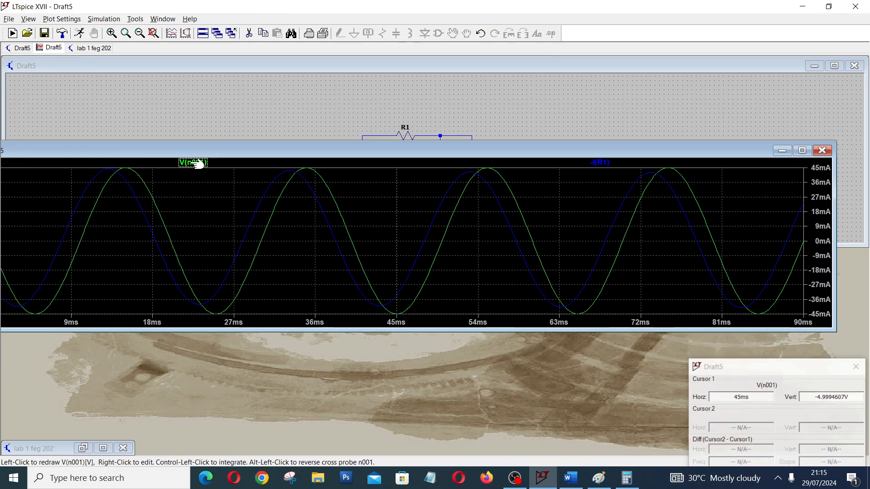
{"action": "left_click_drag", "start_coordinate": [771, 375], "coordinate": [283, 345]}
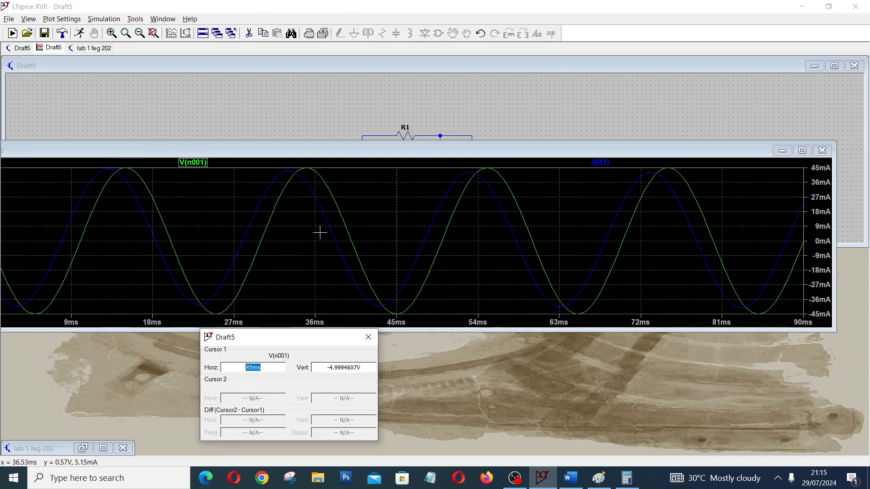
{"action": "left_click", "coordinate": [198, 163]}
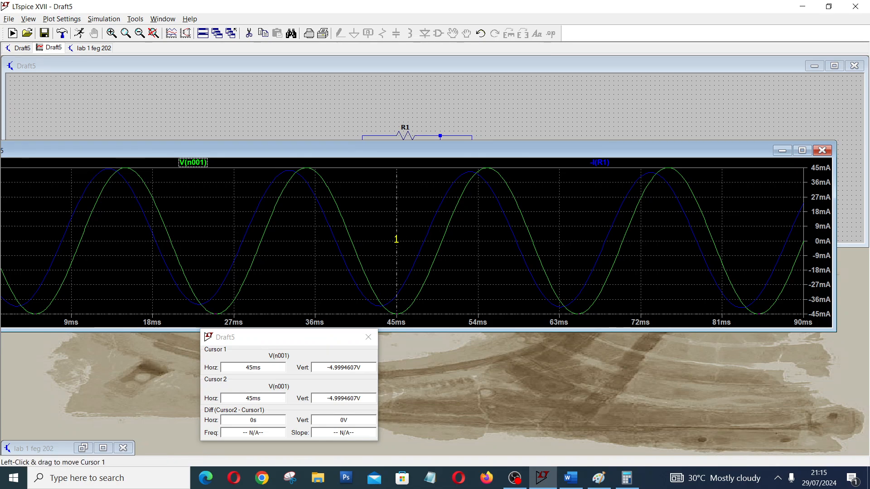
{"action": "left_click_drag", "start_coordinate": [396, 239], "coordinate": [321, 243]}
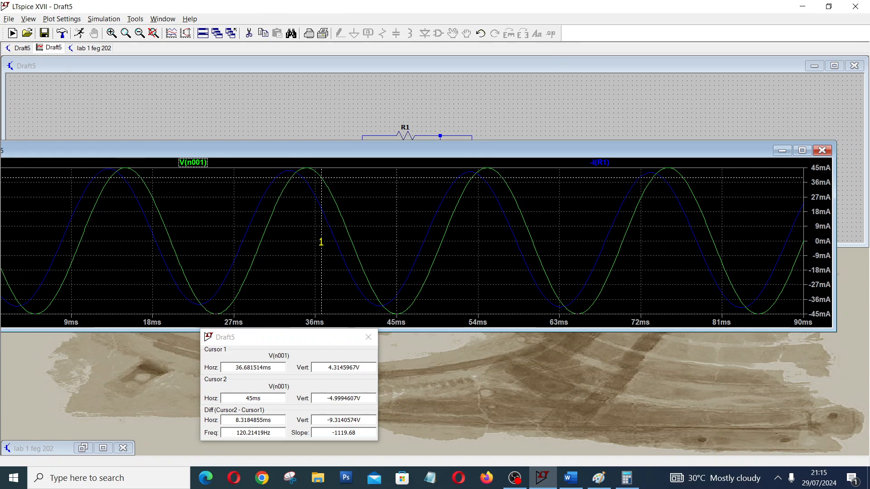
{"action": "left_click_drag", "start_coordinate": [320, 242], "coordinate": [307, 255]}
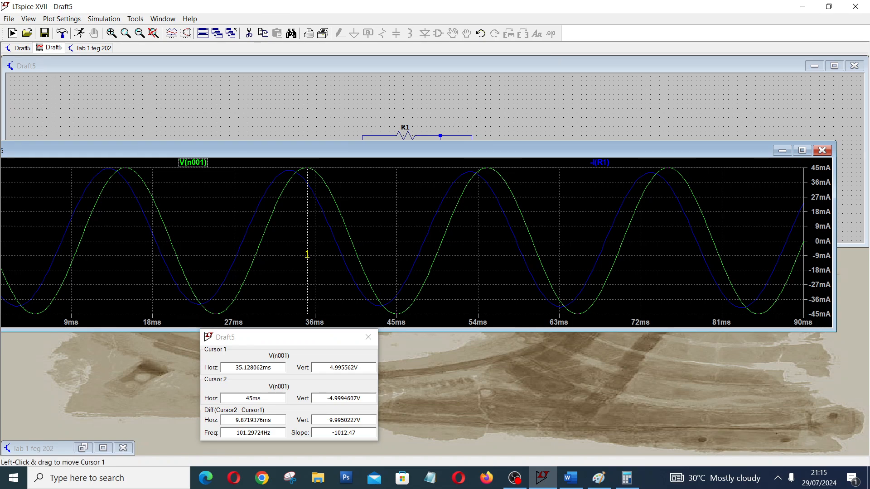
Try to measure the time between the current and voltage peaks with both cursors attached to -I(R1).
{"action": "left_click", "coordinate": [601, 163]}
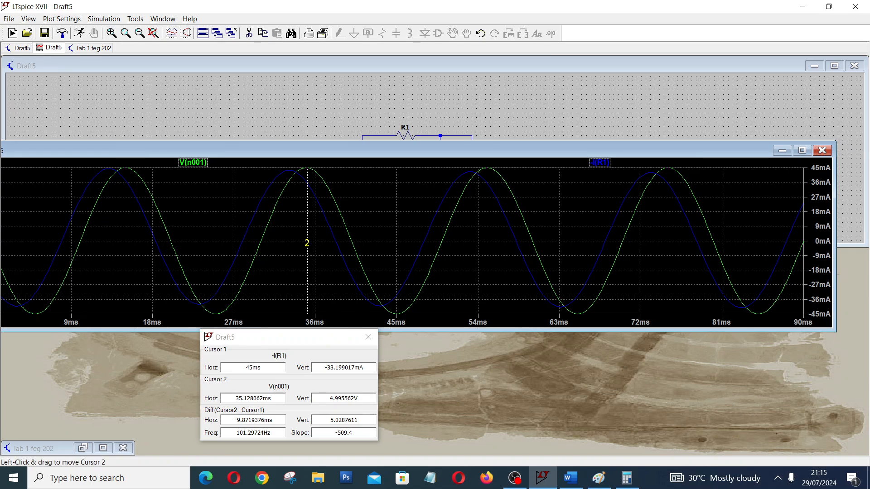
{"action": "mouse_move", "coordinate": [306, 243]}
{"action": "left_mouse_down"}
{"action": "mouse_move", "coordinate": [290, 246]}
{"action": "mouse_move", "coordinate": [308, 247]}
{"action": "left_mouse_up"}
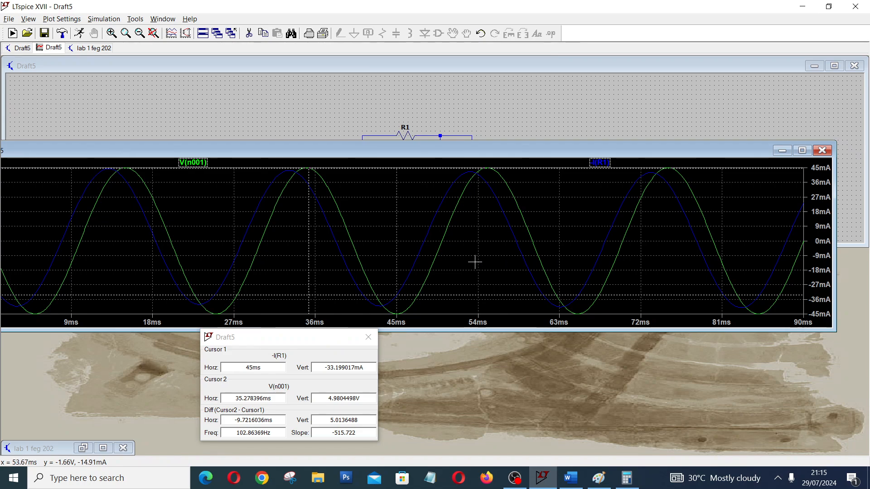
{"action": "left_click", "coordinate": [600, 163]}
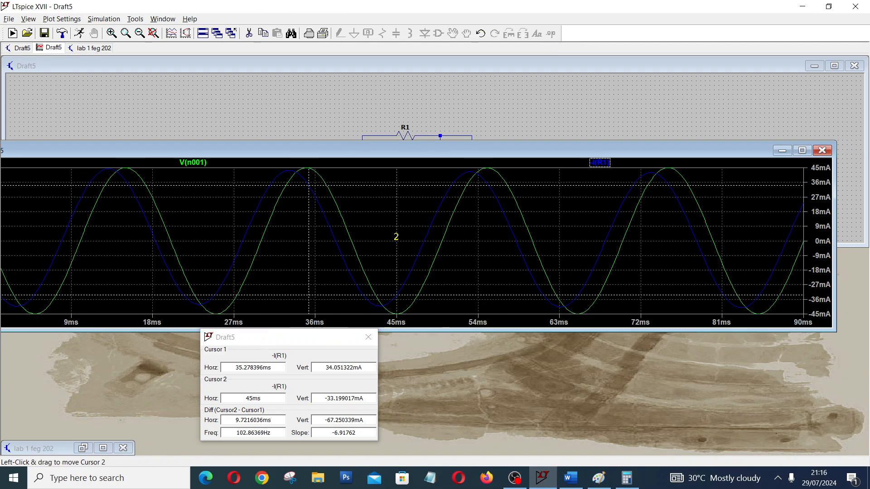
{"action": "left_click_drag", "start_coordinate": [392, 235], "coordinate": [289, 261]}
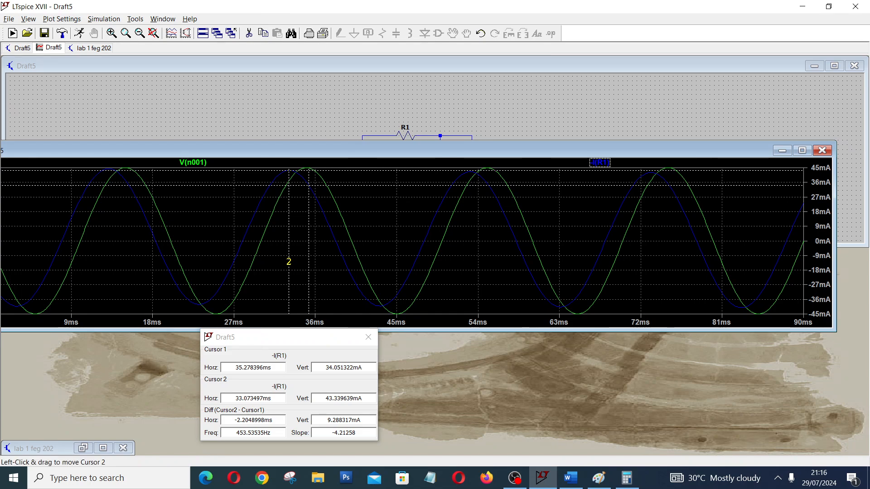
{"action": "left_click_drag", "start_coordinate": [288, 261], "coordinate": [289, 258]}
{"action": "left_click_drag", "start_coordinate": [307, 253], "coordinate": [305, 255]}
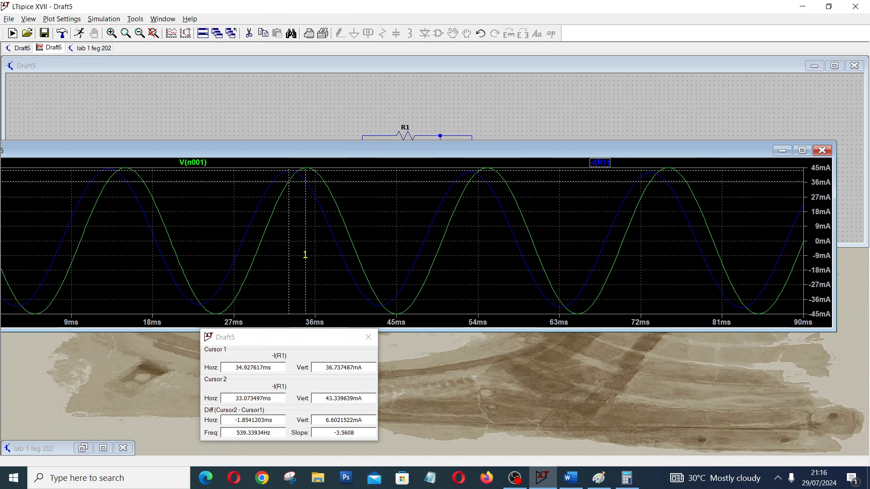
{"action": "left_click_drag", "start_coordinate": [306, 255], "coordinate": [307, 270]}
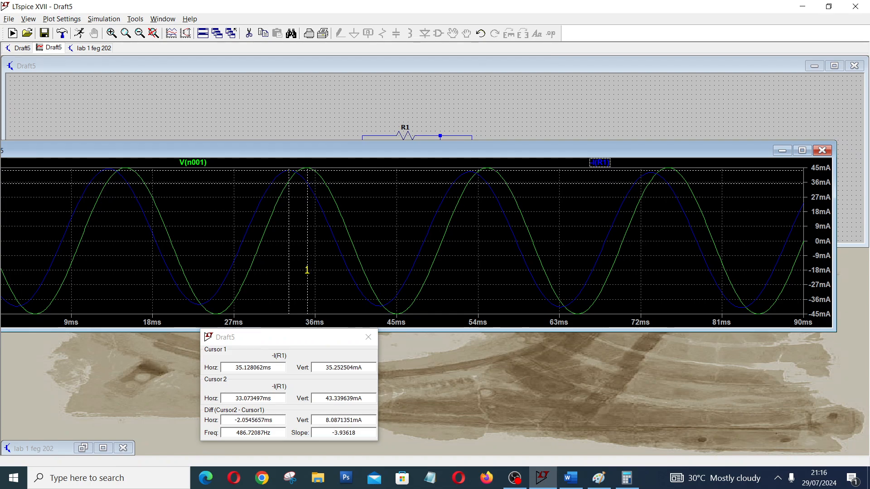
{"action": "mouse_move", "coordinate": [301, 274]}
{"action": "left_mouse_down"}
{"action": "mouse_move", "coordinate": [476, 284]}
{"action": "mouse_move", "coordinate": [343, 287]}
{"action": "left_mouse_up"}
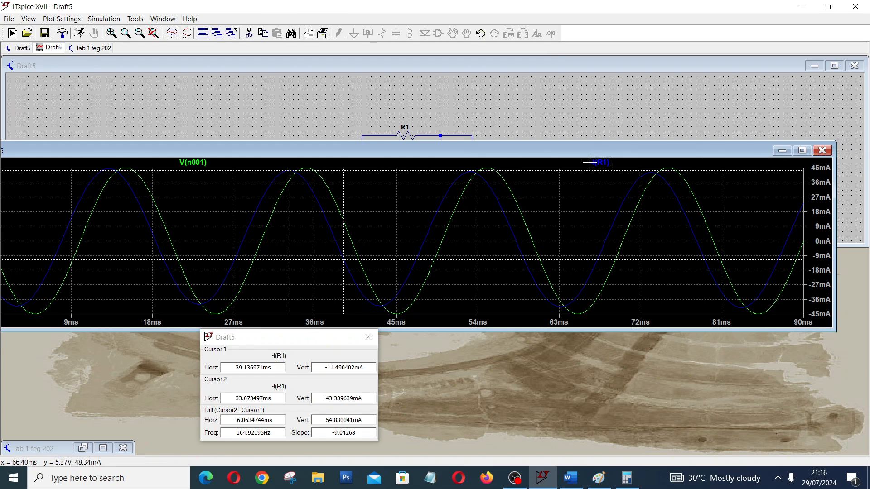
Measure the peak time difference with one cursor on the V(n001) peak near 35 ms and the other on the -I(R1) peak near 33 ms.
{"action": "left_click", "coordinate": [204, 162]}
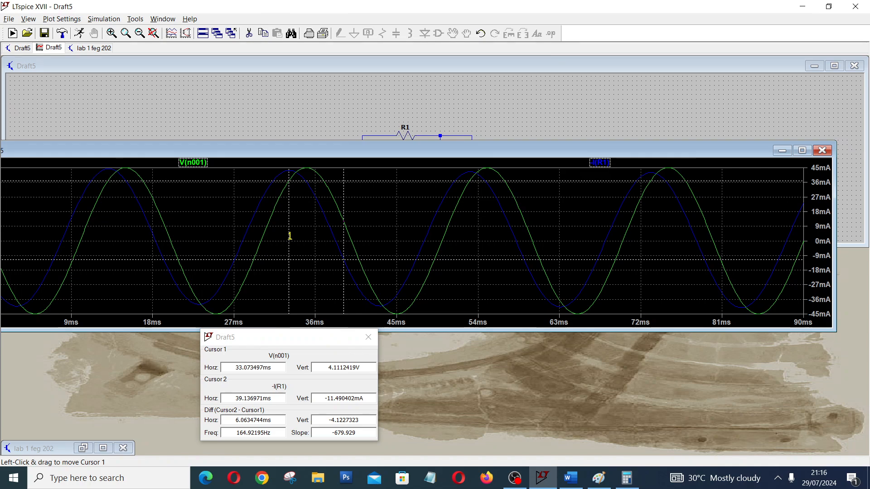
{"action": "left_click_drag", "start_coordinate": [287, 238], "coordinate": [301, 241]}
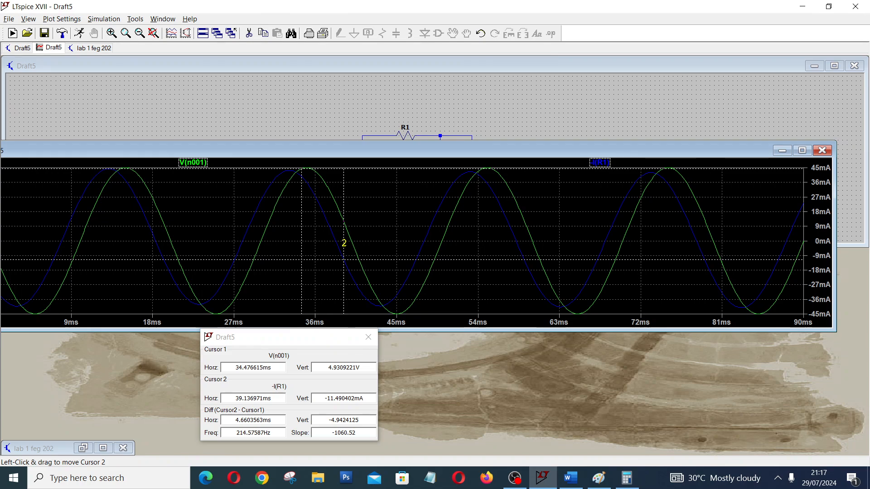
{"action": "left_click_drag", "start_coordinate": [344, 243], "coordinate": [289, 243]}
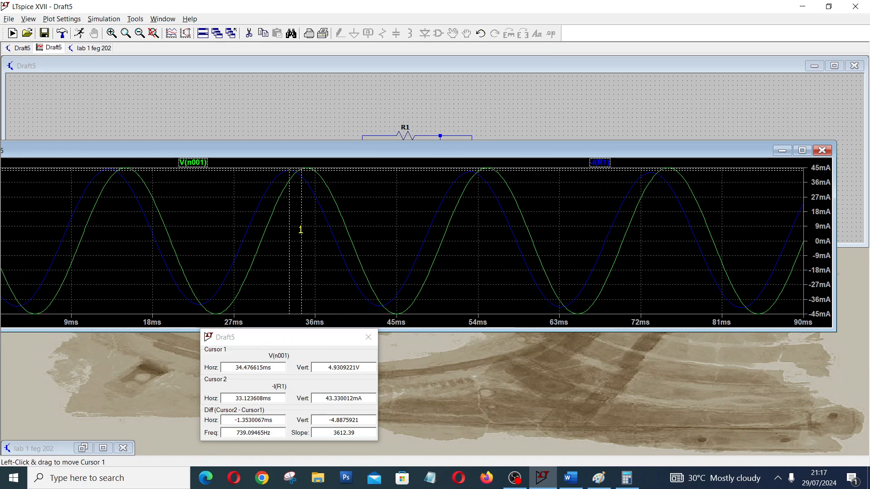
{"action": "left_click_drag", "start_coordinate": [302, 230], "coordinate": [307, 230]}
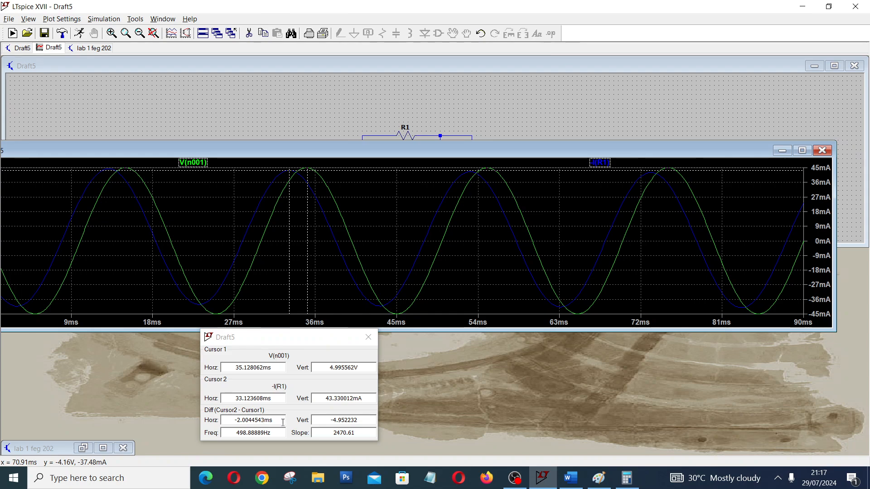
Bring up Calculator beside the LTspice cursor read-outs and clear the previous cosine calculation.
{"action": "left_click", "coordinate": [599, 479]}
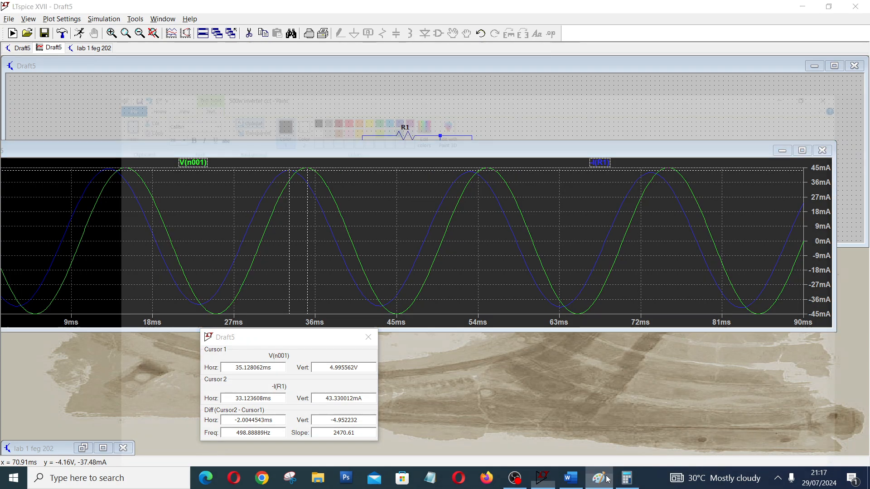
{"action": "left_click", "coordinate": [626, 479]}
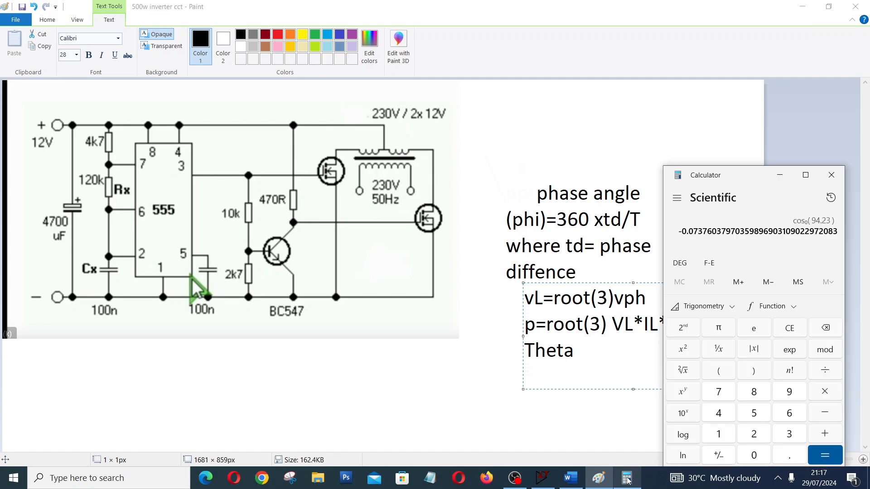
{"action": "left_click", "coordinate": [599, 481]}
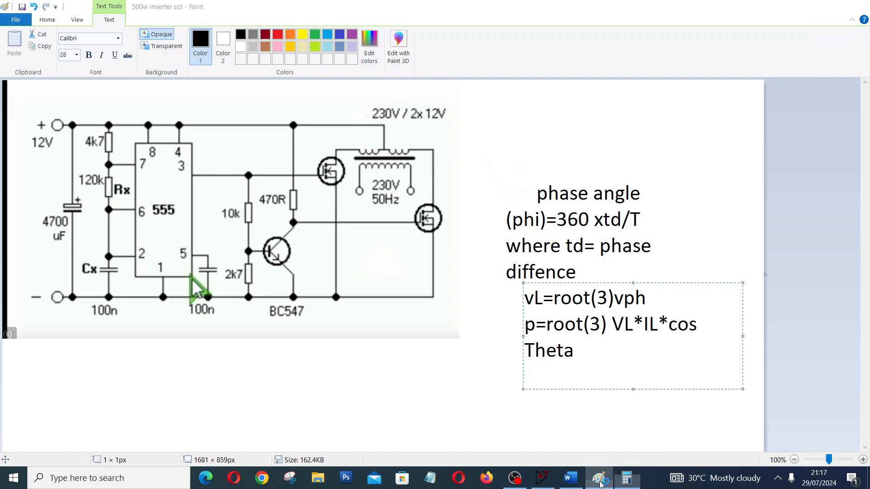
{"action": "left_click", "coordinate": [599, 481]}
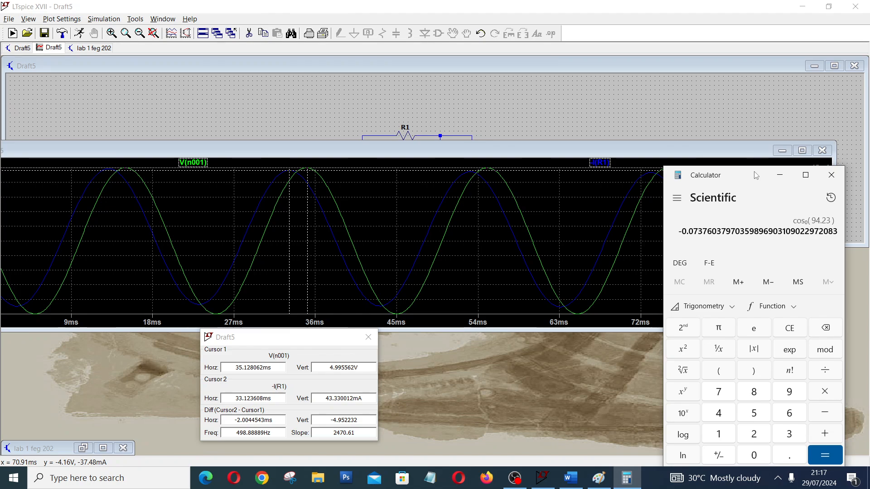
{"action": "left_click_drag", "start_coordinate": [755, 175], "coordinate": [603, 134]}
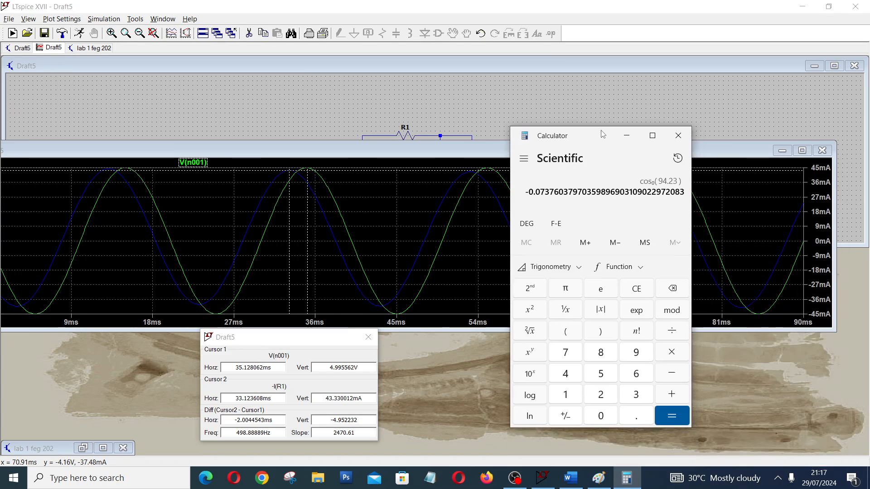
{"action": "left_click", "coordinate": [676, 295]}
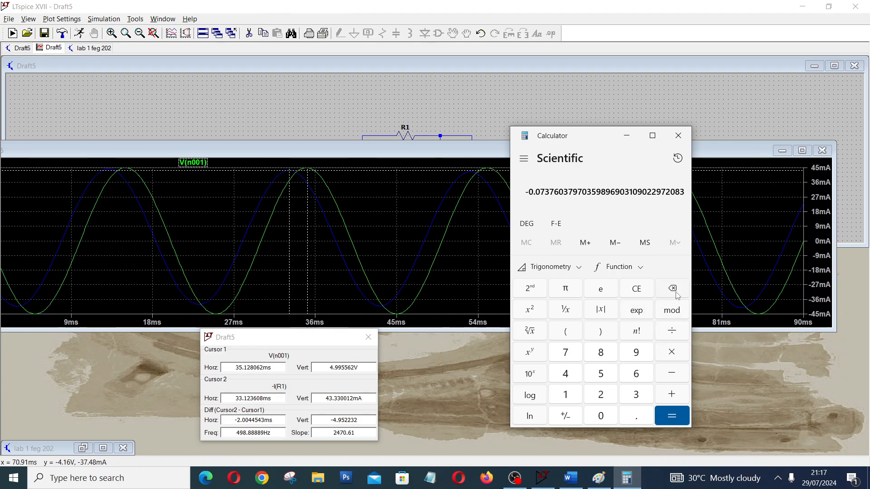
{"action": "left_click", "coordinate": [651, 292]}
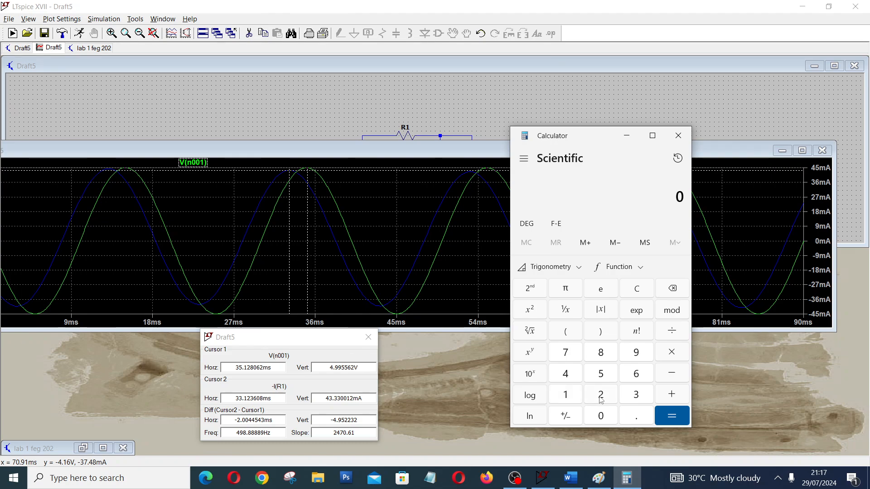
Divide the time difference of 0.0020044 s by the period of 0.02 s.
{"action": "left_click", "coordinate": [636, 415]}
{"action": "double_click", "coordinate": [599, 416]}
{"action": "left_click", "coordinate": [601, 396]}
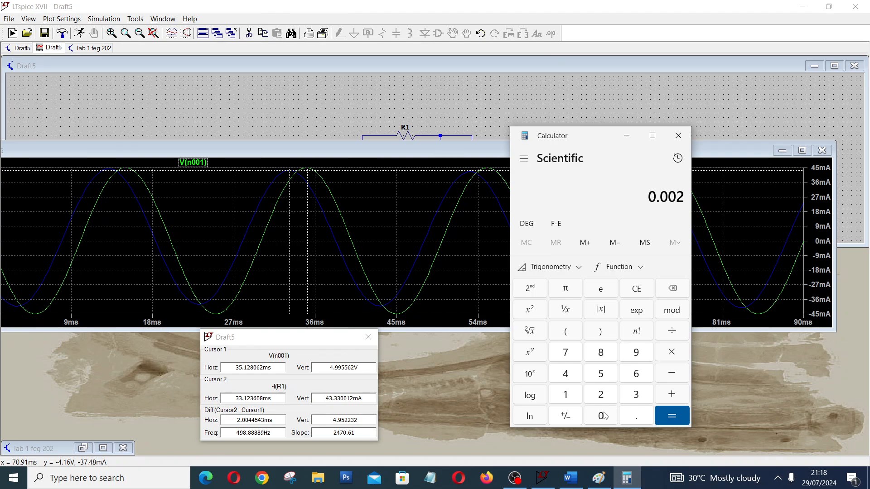
{"action": "double_click", "coordinate": [604, 416]}
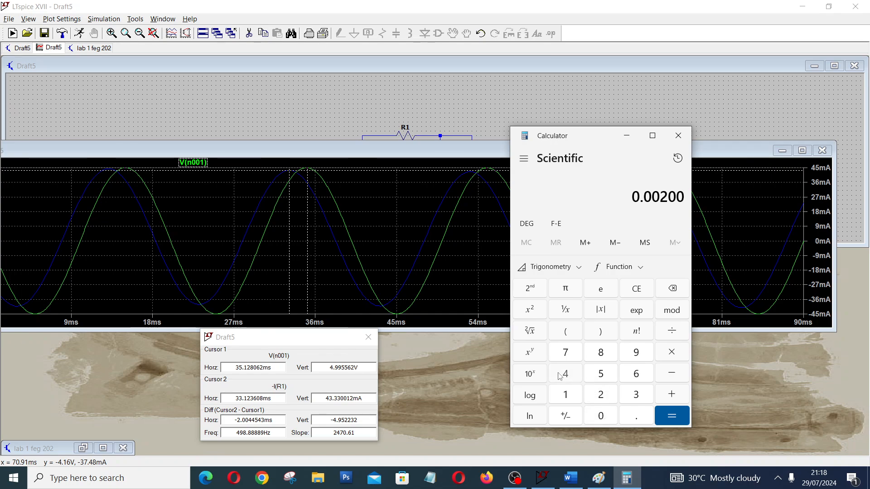
{"action": "double_click", "coordinate": [565, 374]}
{"action": "left_click", "coordinate": [671, 330]}
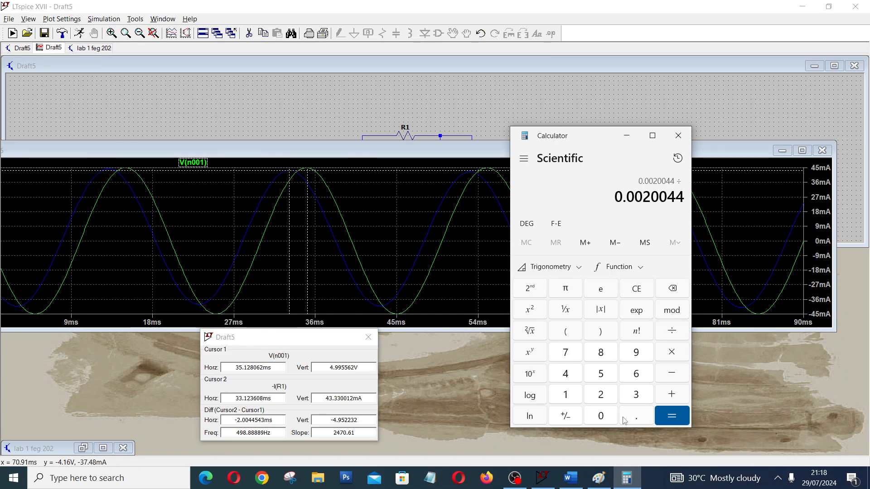
{"action": "left_click", "coordinate": [602, 416]}
{"action": "left_click", "coordinate": [636, 415]}
{"action": "left_click", "coordinate": [601, 415]}
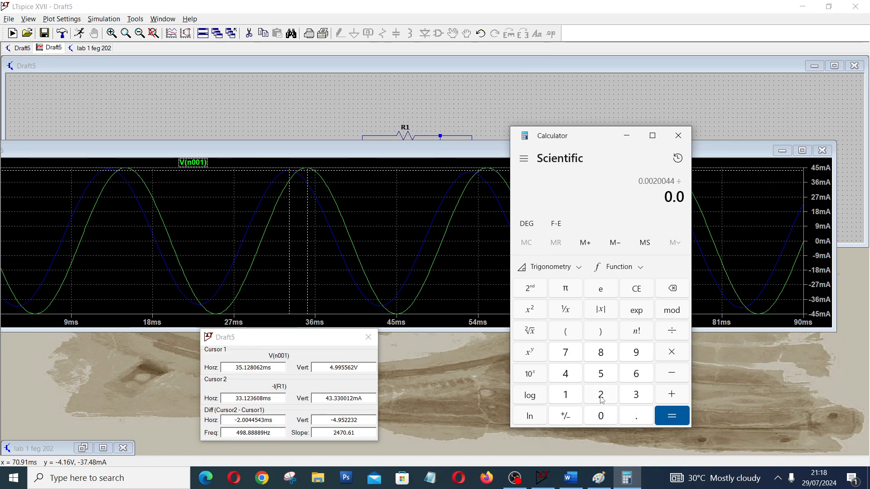
{"action": "left_click", "coordinate": [602, 396]}
{"action": "left_click", "coordinate": [684, 423]}
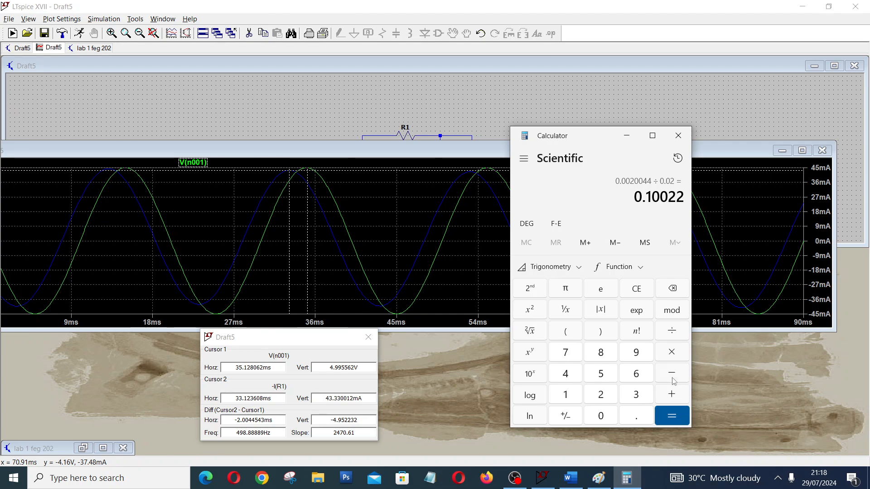
Multiply the quotient by 360 to obtain the phase angle in degrees.
{"action": "left_click", "coordinate": [673, 354]}
{"action": "left_click", "coordinate": [641, 394]}
{"action": "left_click", "coordinate": [639, 370]}
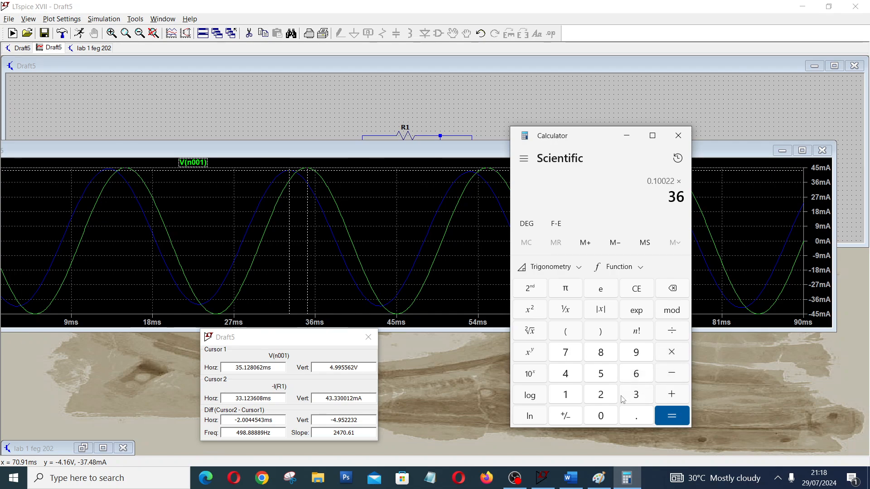
{"action": "left_click", "coordinate": [607, 416]}
{"action": "left_click", "coordinate": [682, 419]}
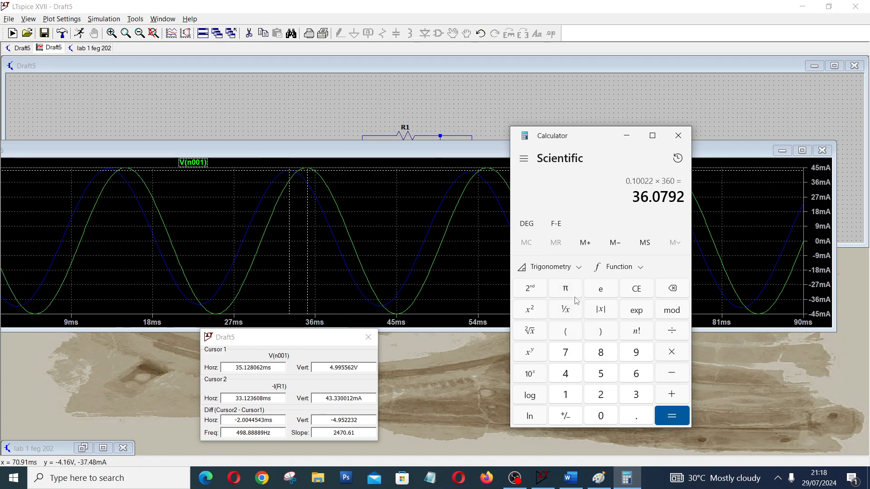
Compute the cosine of the phase angle rounded to 36.1 degrees, and multiply the result by 360.
{"action": "left_click", "coordinate": [639, 393]}
{"action": "left_click", "coordinate": [638, 373]}
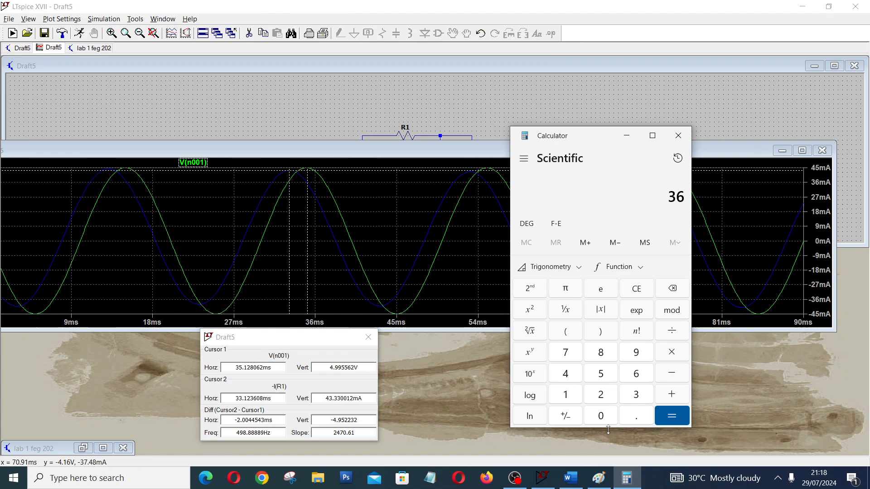
{"action": "left_click", "coordinate": [645, 416]}
{"action": "left_click", "coordinate": [573, 396]}
{"action": "left_click", "coordinate": [551, 267]}
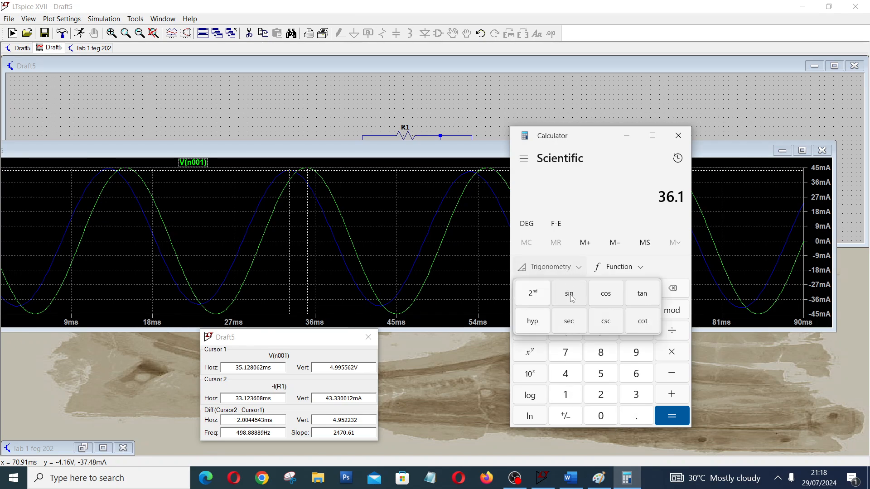
{"action": "left_click", "coordinate": [607, 295]}
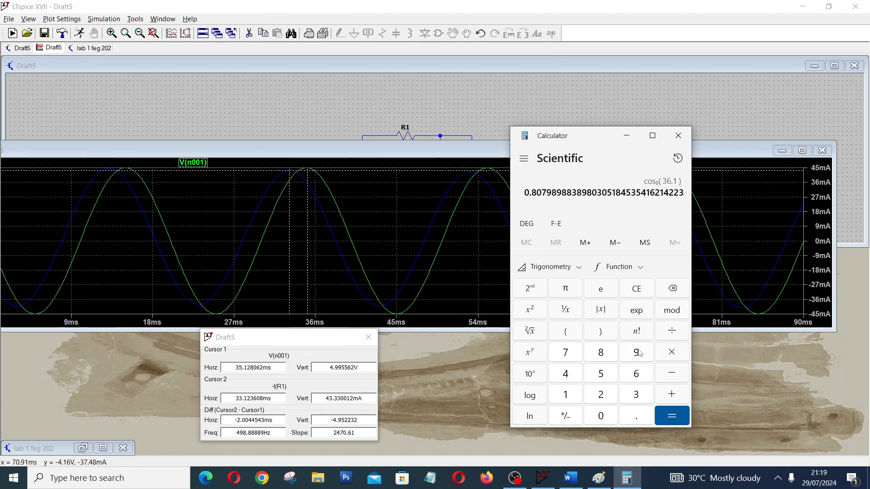
{"action": "type", "text": "*360"}
{"action": "left_click", "coordinate": [672, 415]}
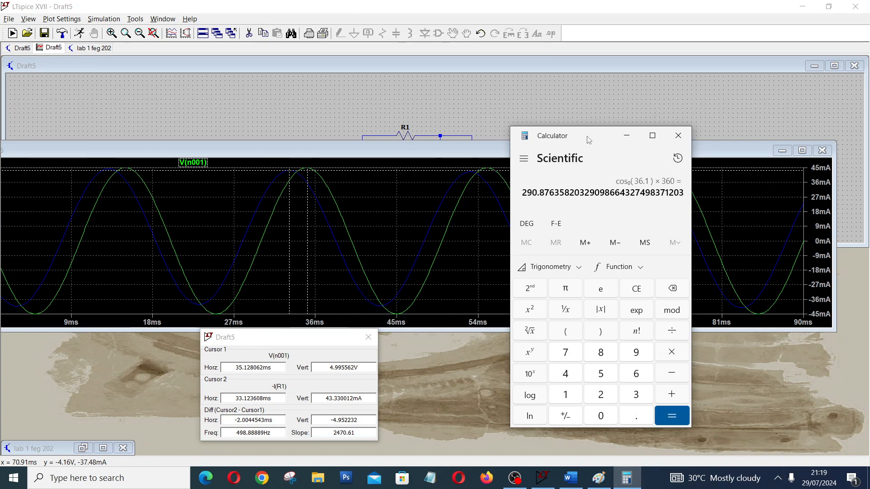
Move the Calculator window off the waveform traces, placing it just beside the cursor read-out window.
{"action": "left_click_drag", "start_coordinate": [587, 137], "coordinate": [775, 287]}
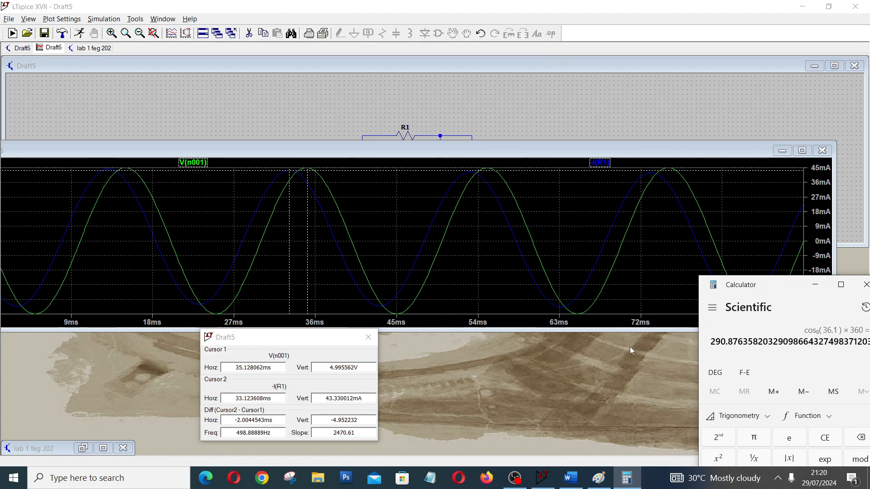
{"action": "left_click_drag", "start_coordinate": [794, 284], "coordinate": [638, 305]}
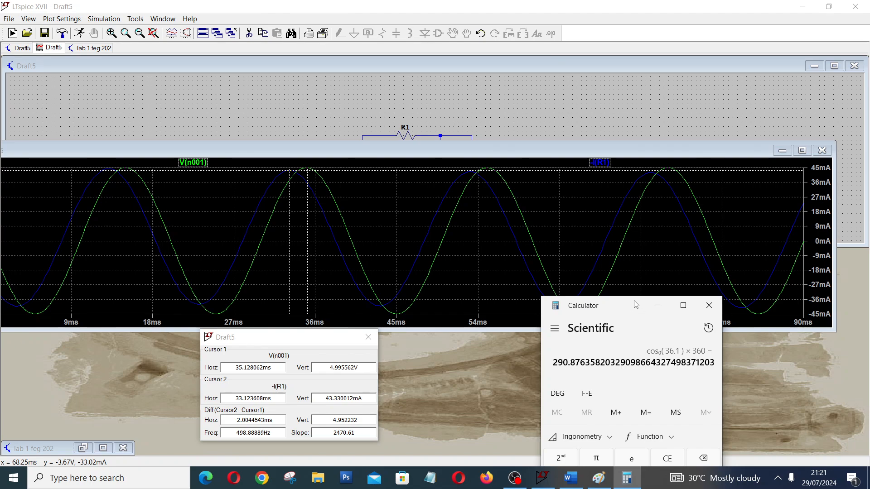
{"action": "left_click_drag", "start_coordinate": [635, 305], "coordinate": [547, 326]}
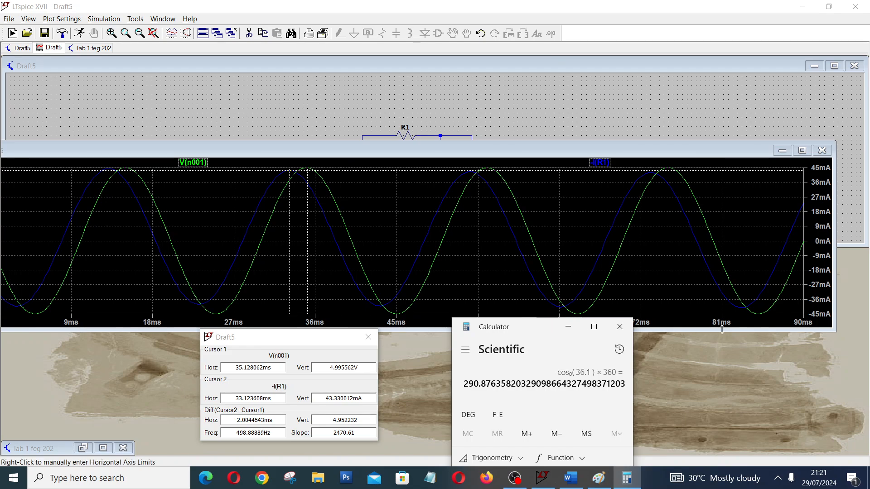
Minimize the Draft5 schematic window and the whole LTspice window to return to the desktop.
{"action": "left_click", "coordinate": [851, 68]}
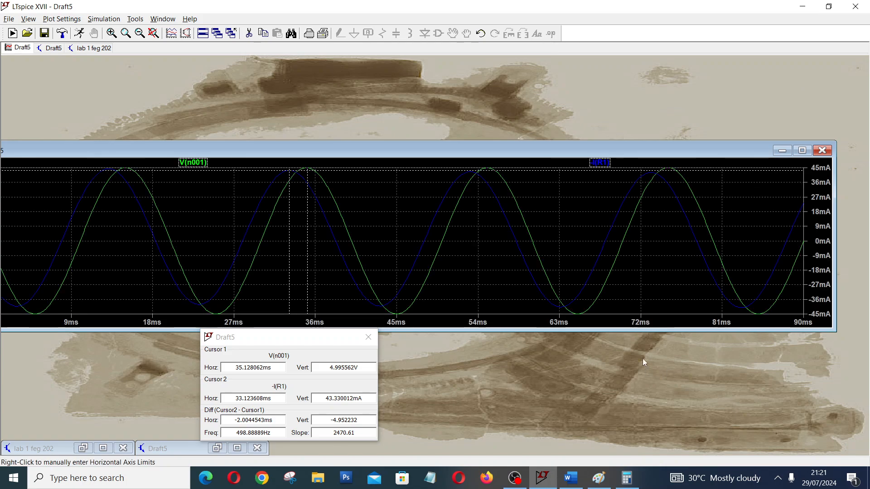
{"action": "left_click", "coordinate": [802, 6]}
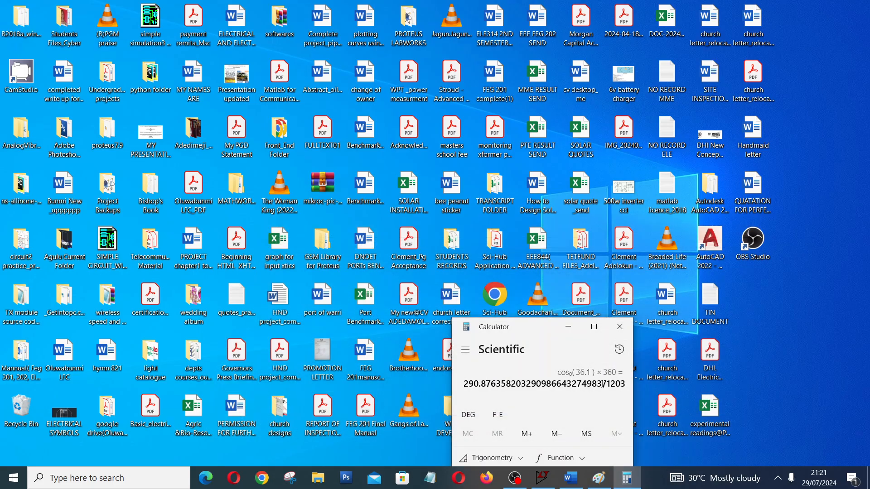